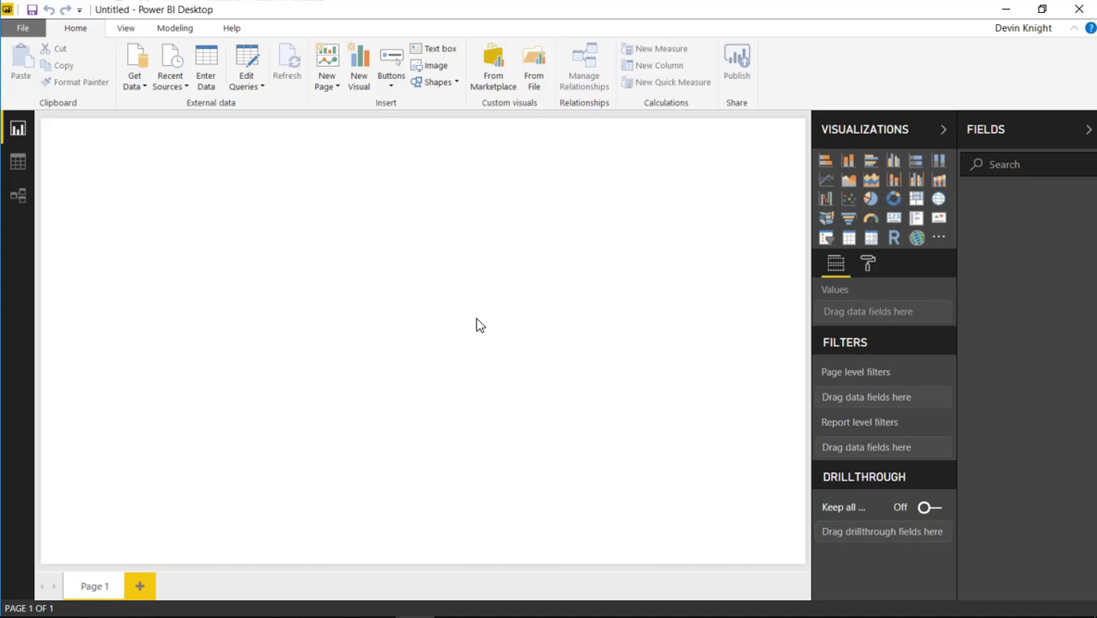
- Import the Expenses table from Oklahoma Government Expenses.xlsx into the report
click(135, 86)
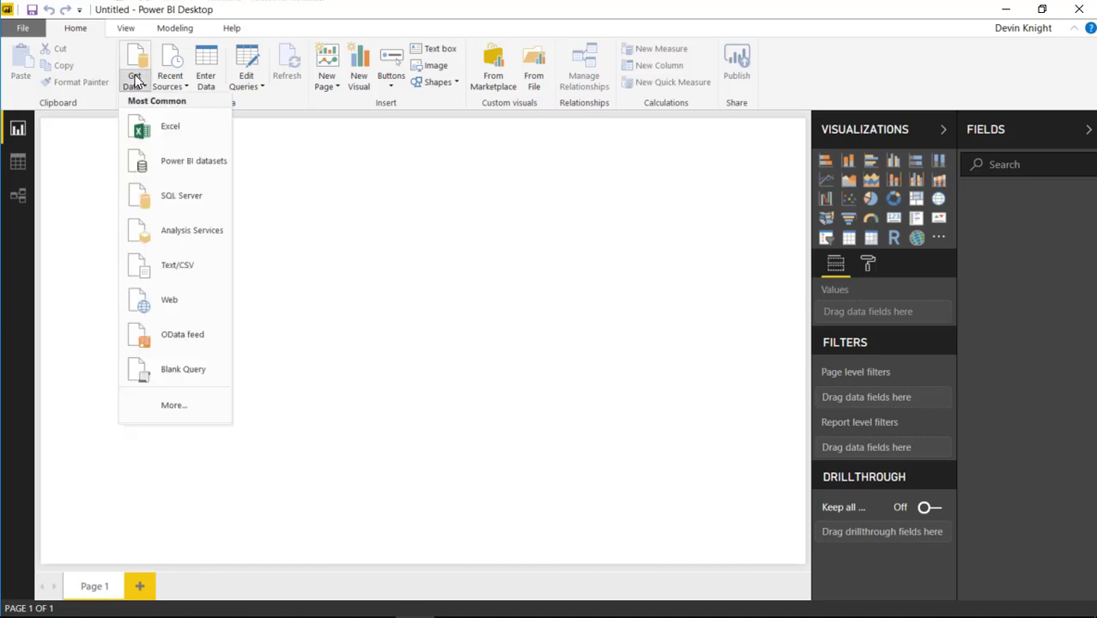
click(163, 129)
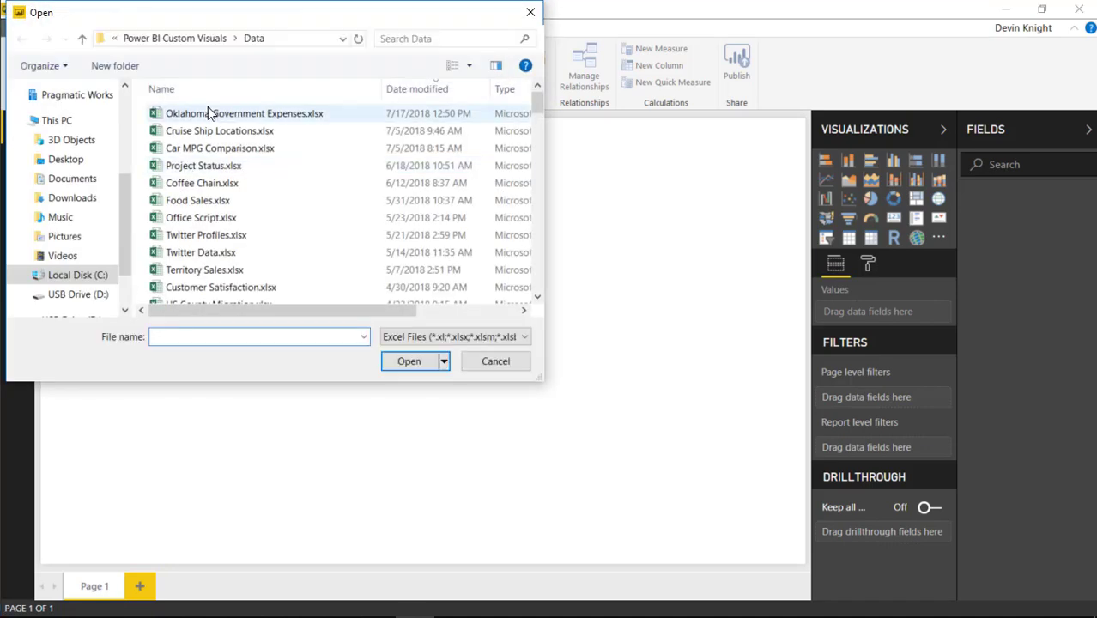
click(202, 118)
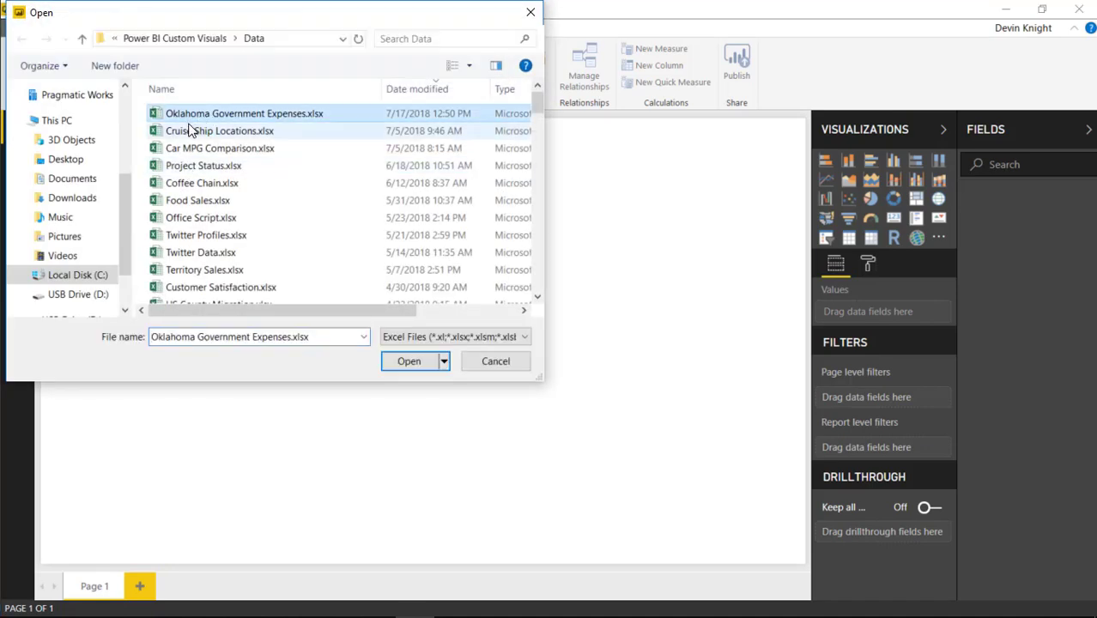
click(400, 360)
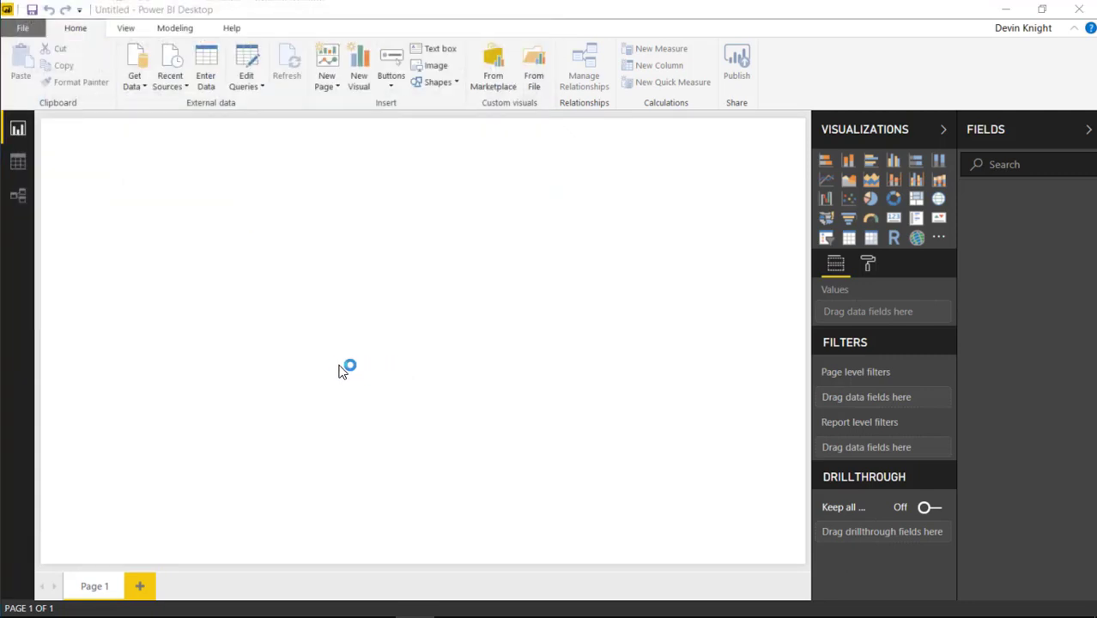
click(244, 162)
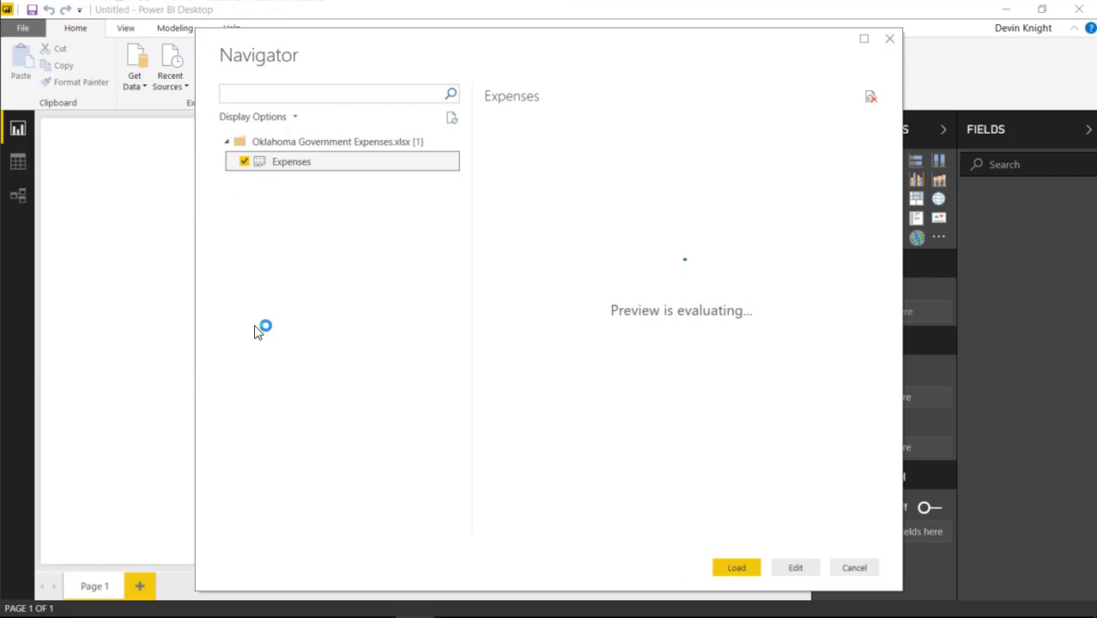
click(736, 568)
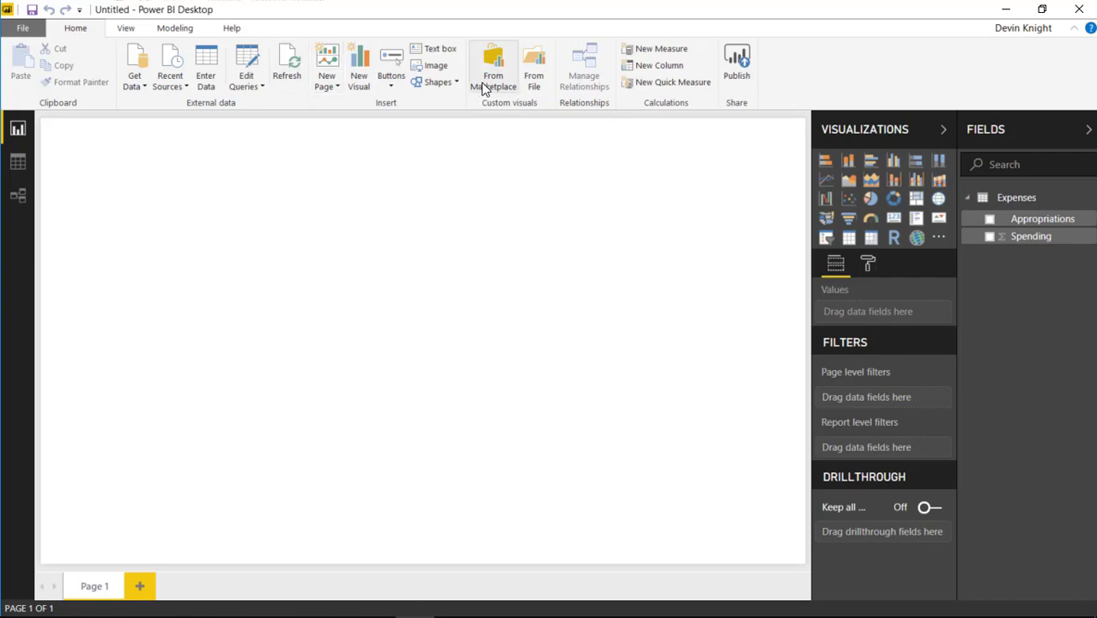
- Search the marketplace for 'bar chart' and add the Horizontal bar chart visual
click(479, 78)
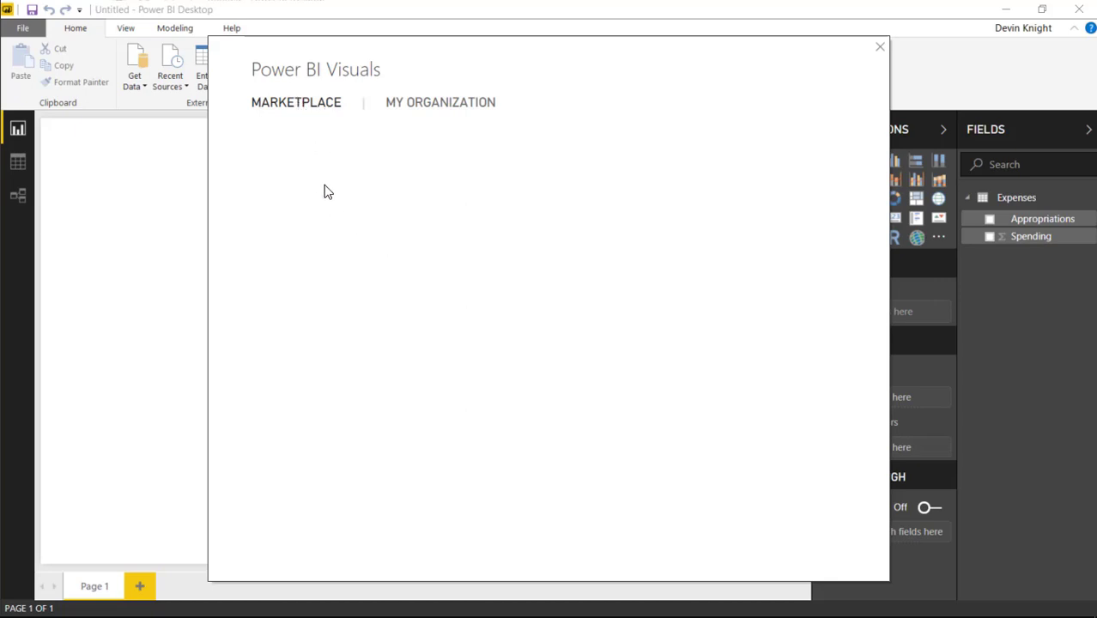
scroll(534, 384, down, 5)
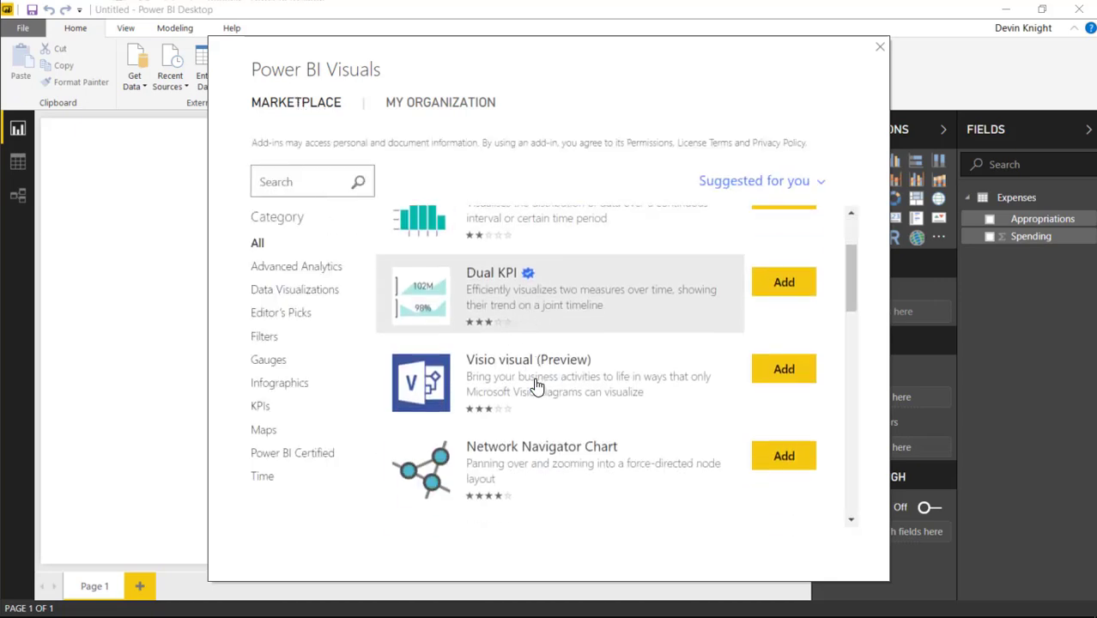
scroll(534, 384, down, 3)
scroll(550, 404, up, 6)
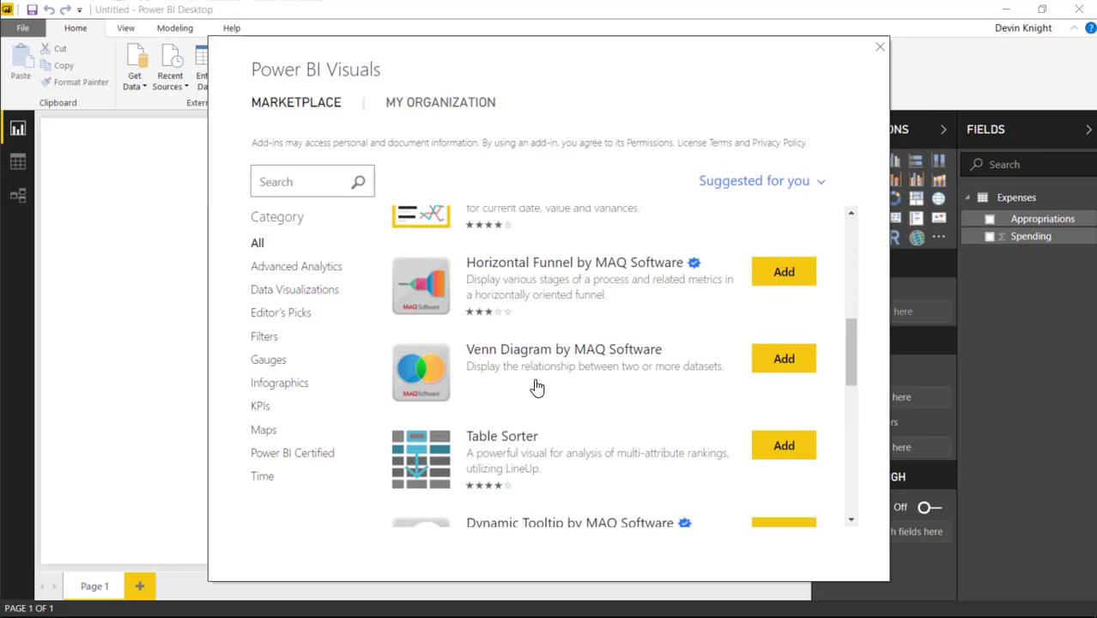
scroll(564, 415, up, 3)
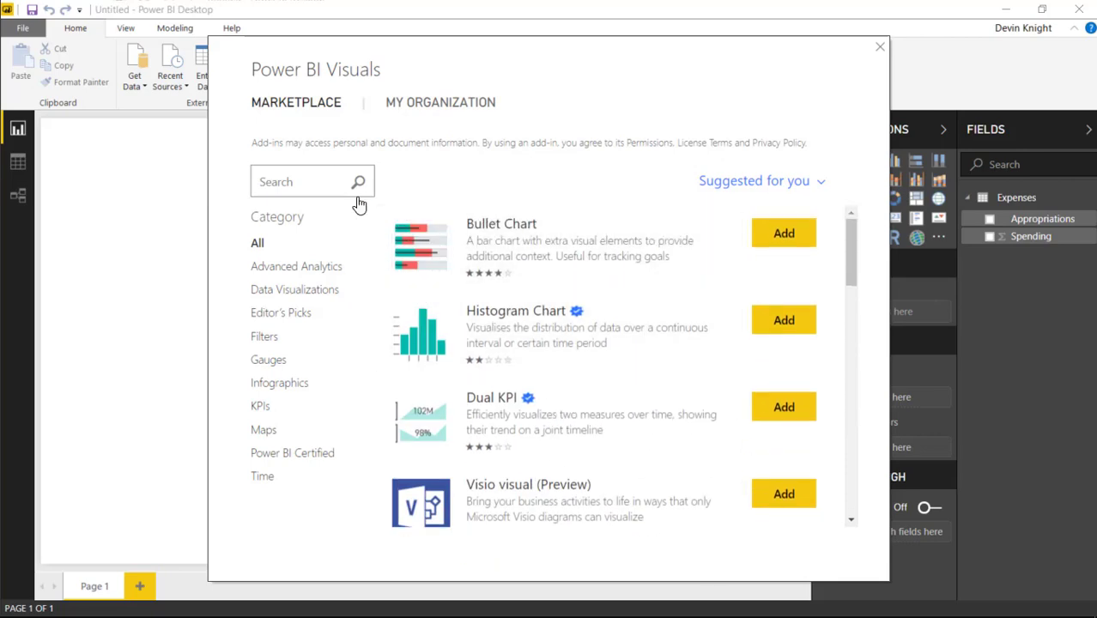
click(324, 181)
text(bar chart)
key(Return)
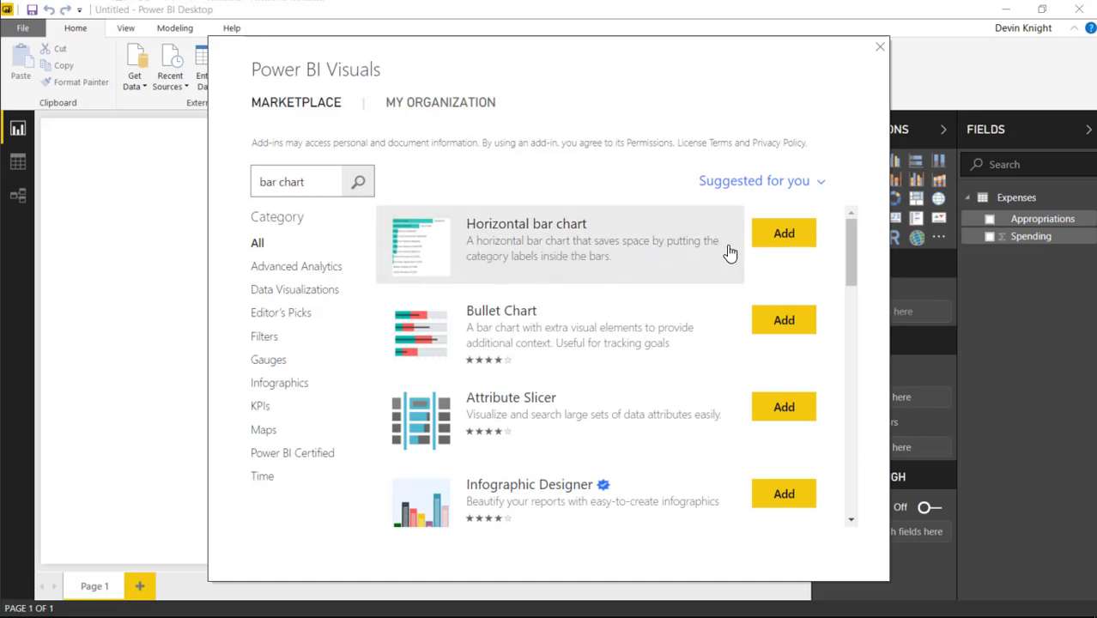
click(783, 233)
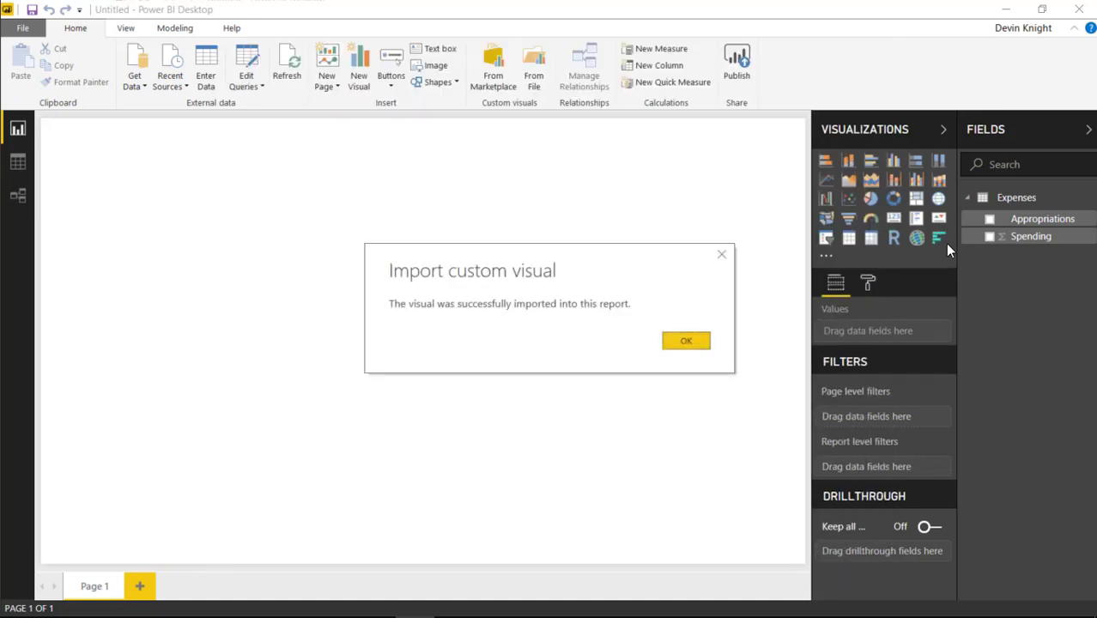
click(686, 341)
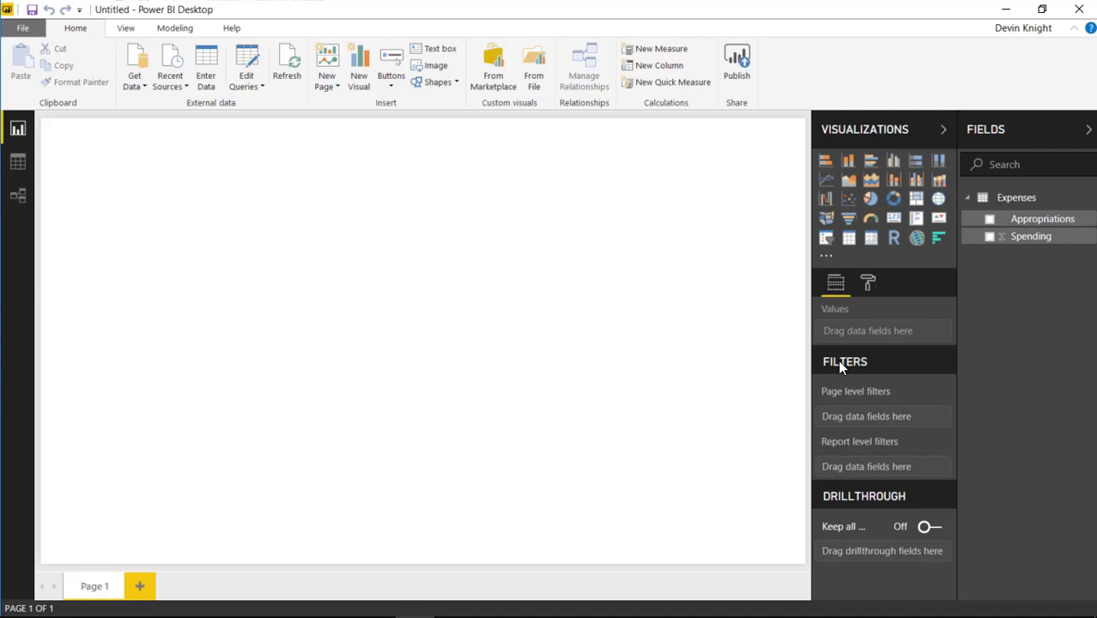
- Place an enlarged Horizontal bar chart with Appropriations as Category and Spending as Measure
click(938, 238)
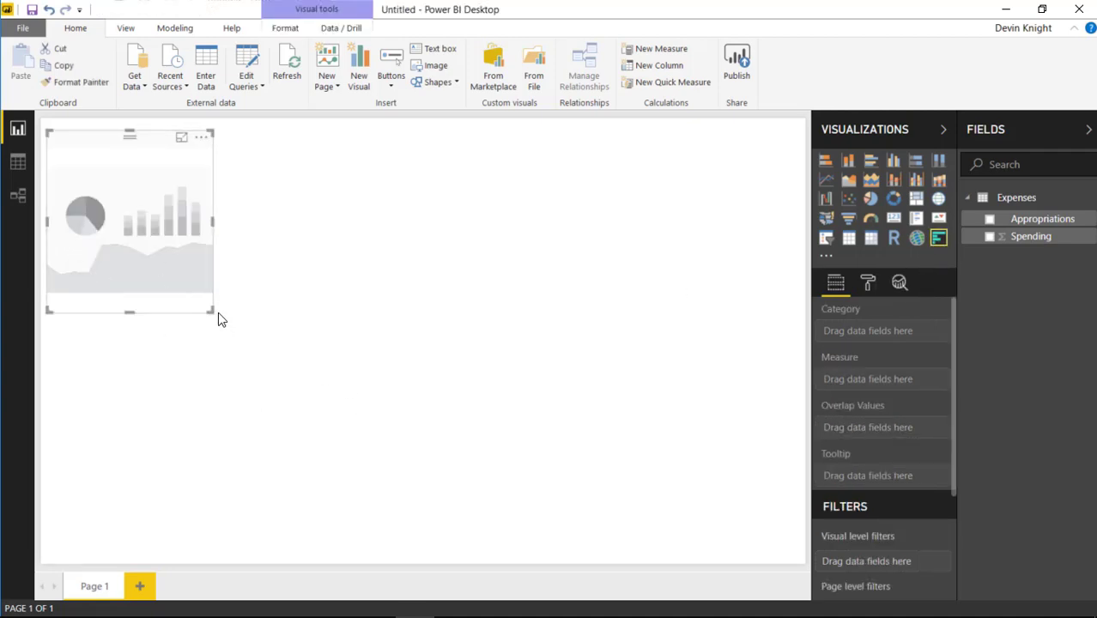
drag(211, 311, 412, 496)
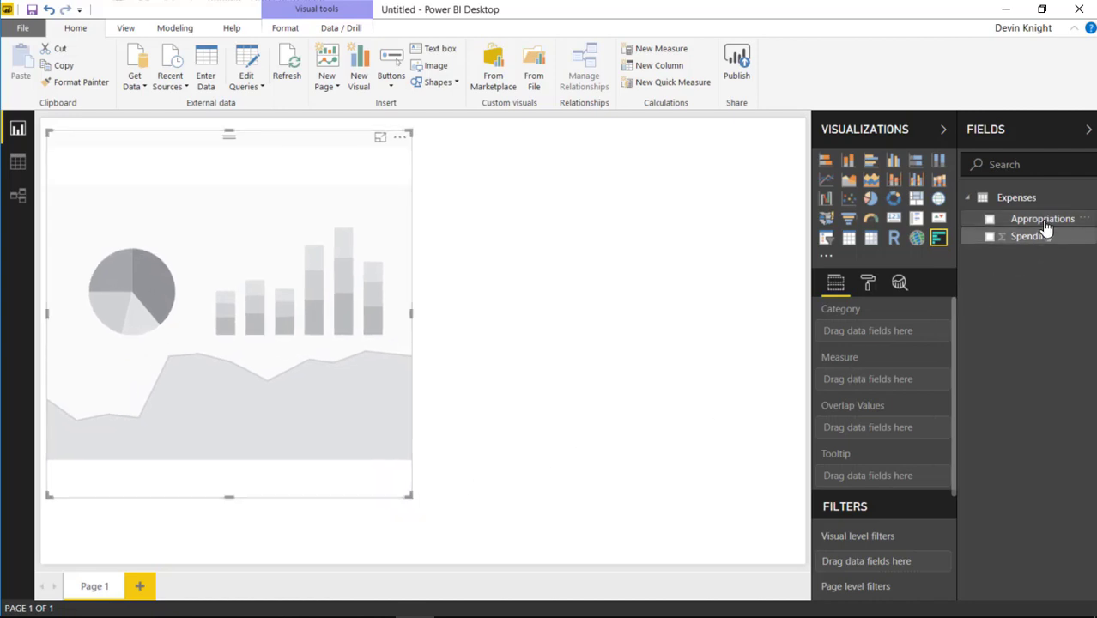
drag(1045, 225, 914, 322)
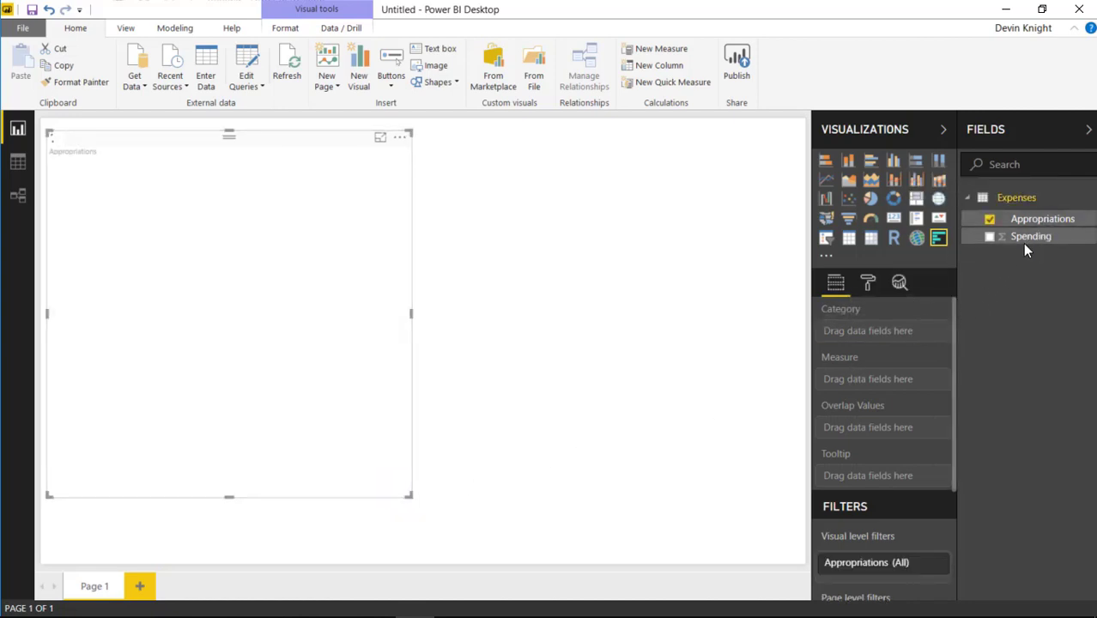
drag(1026, 248, 851, 395)
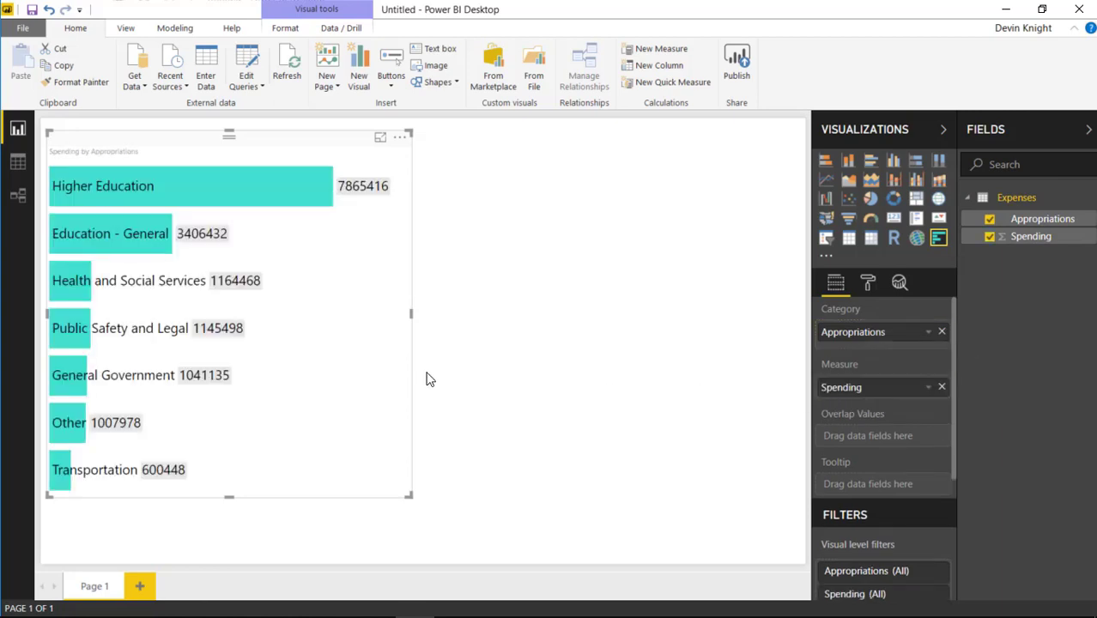
mouse_move(248, 287)
- Open the Format pane and test highlighting and unhighlighting the Higher Education bar
click(868, 286)
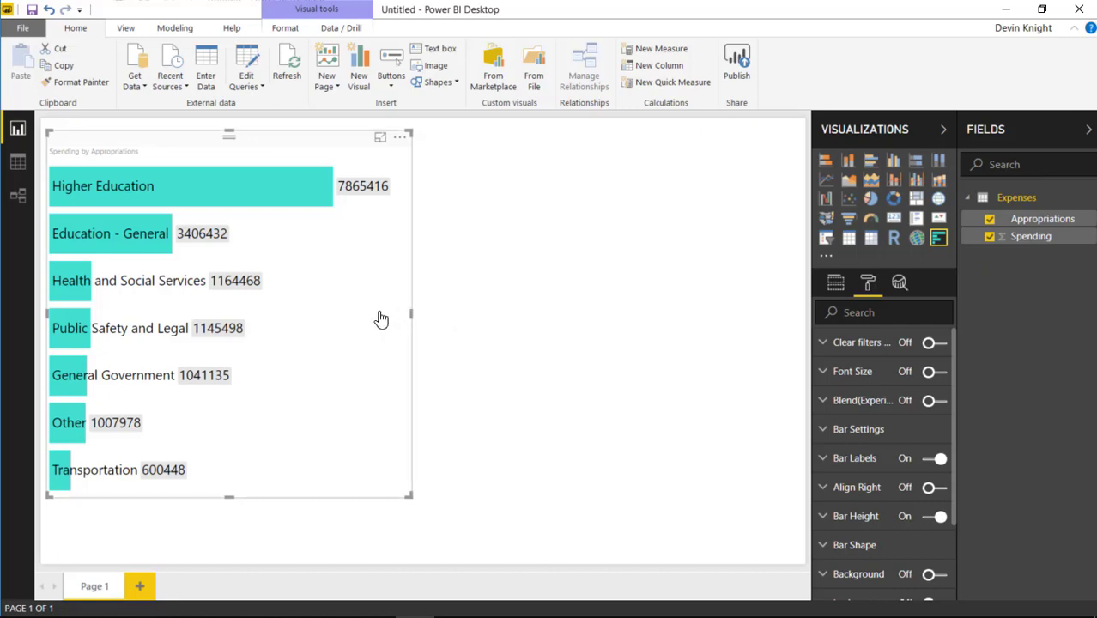
mouse_move(307, 222)
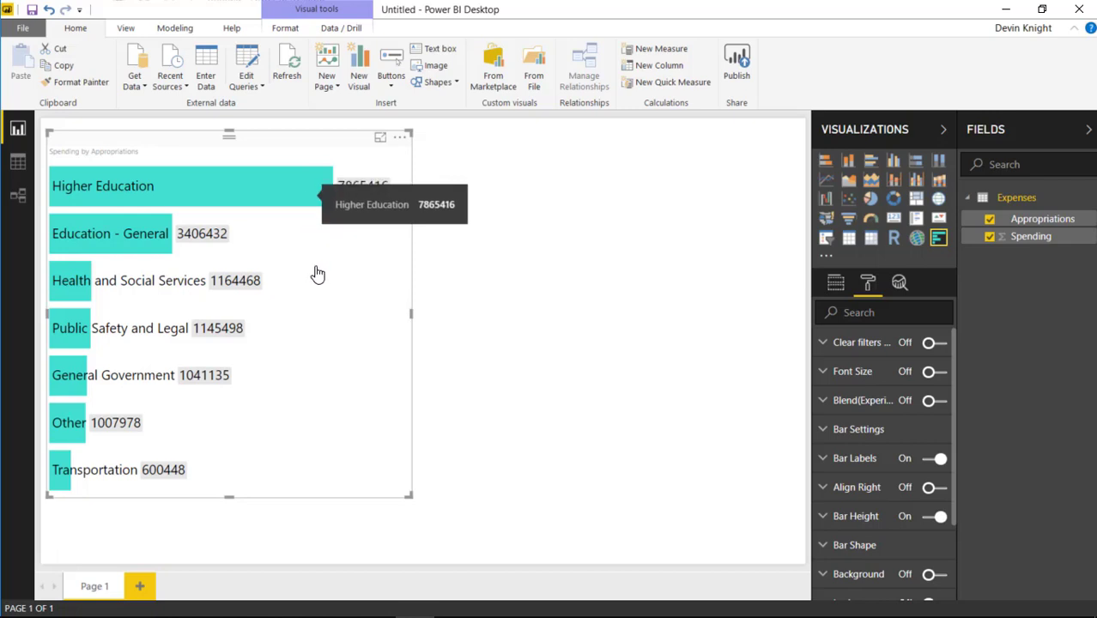
click(197, 193)
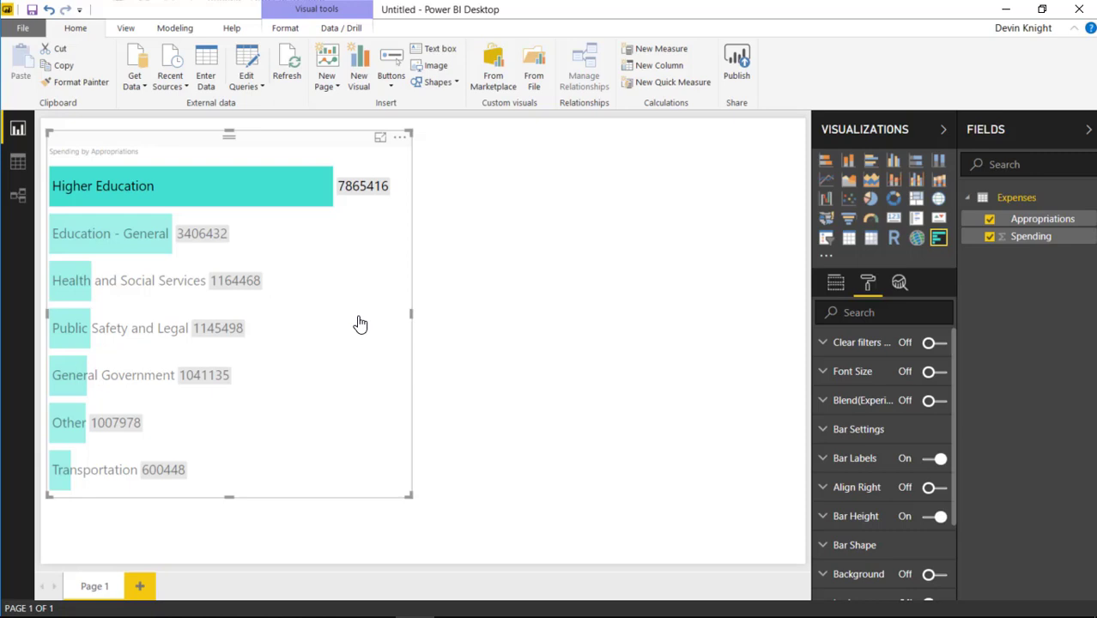
click(256, 196)
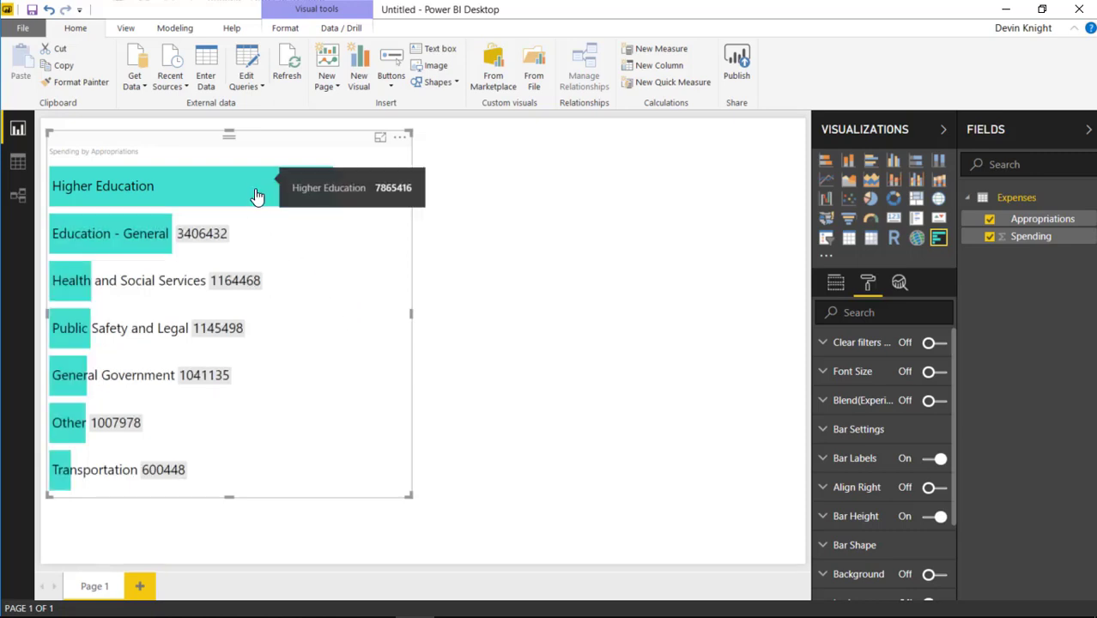
click(266, 201)
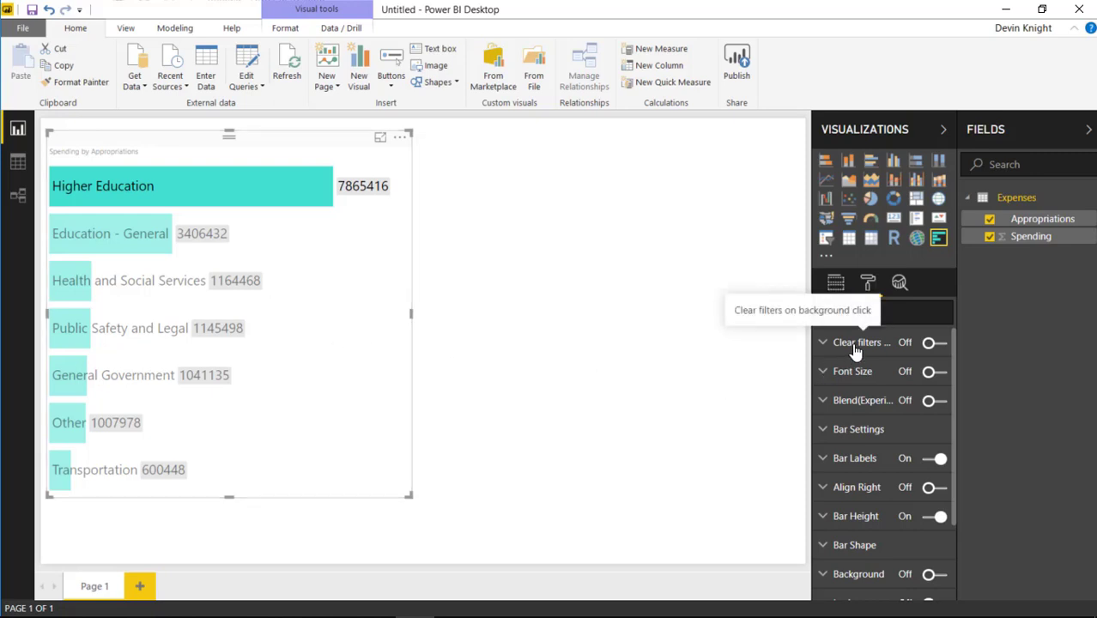
- Turn on 'Clear filters on background click' and confirm background clicks clear bar highlights
click(930, 342)
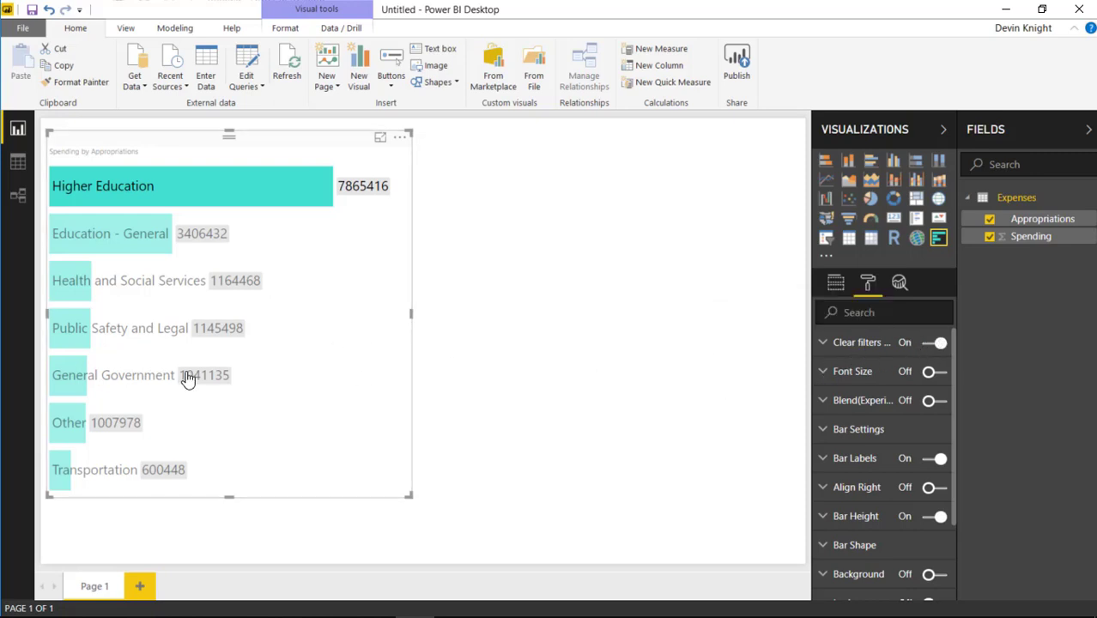
click(357, 338)
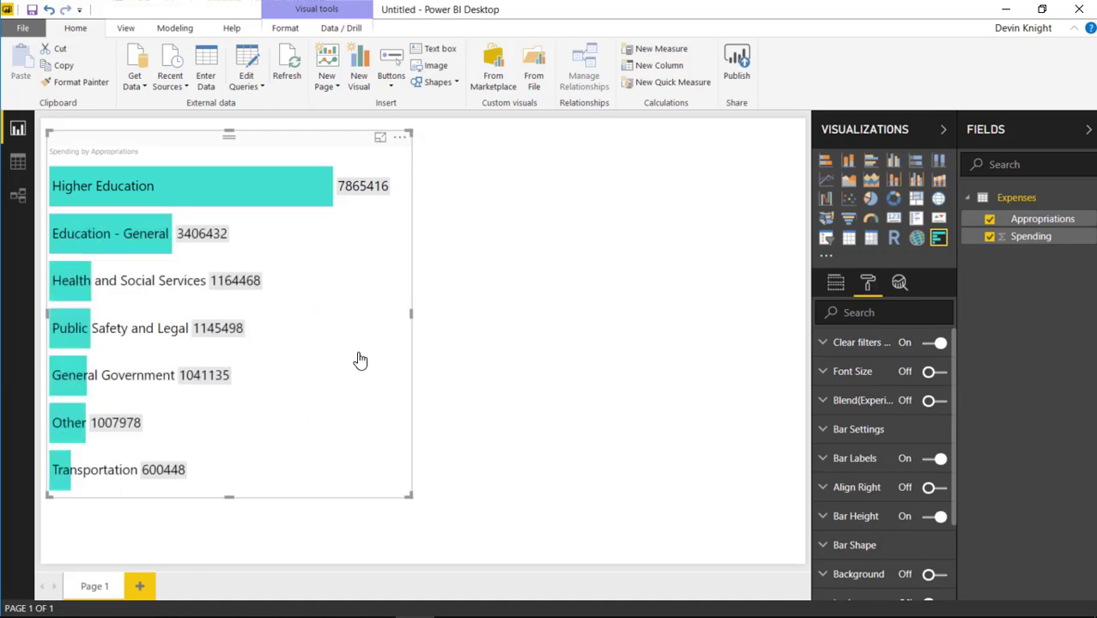
click(135, 244)
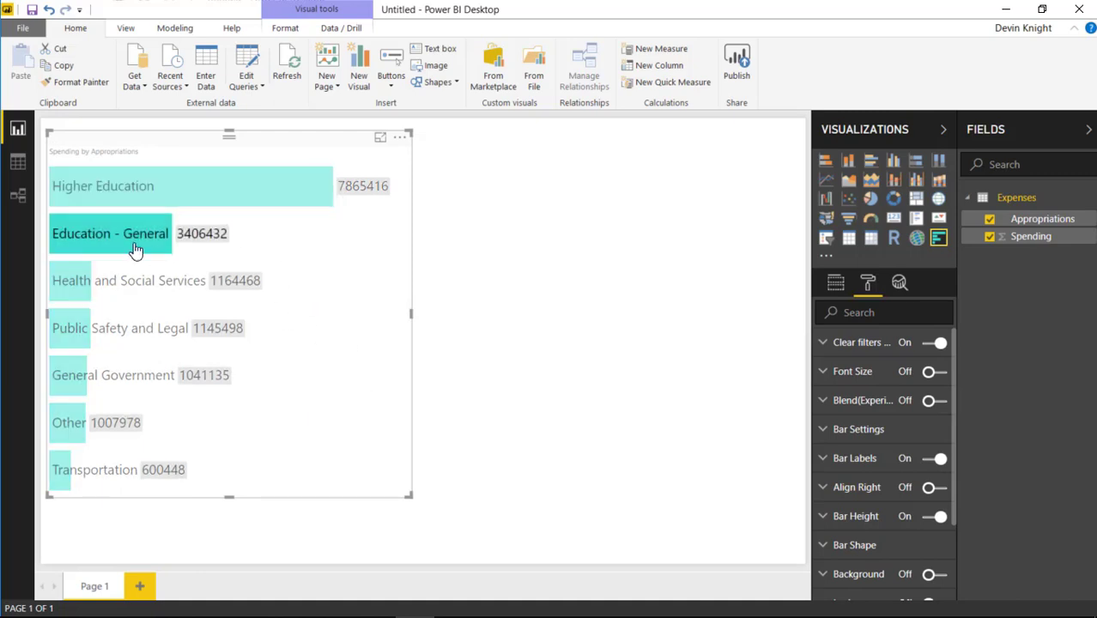
click(86, 292)
click(333, 347)
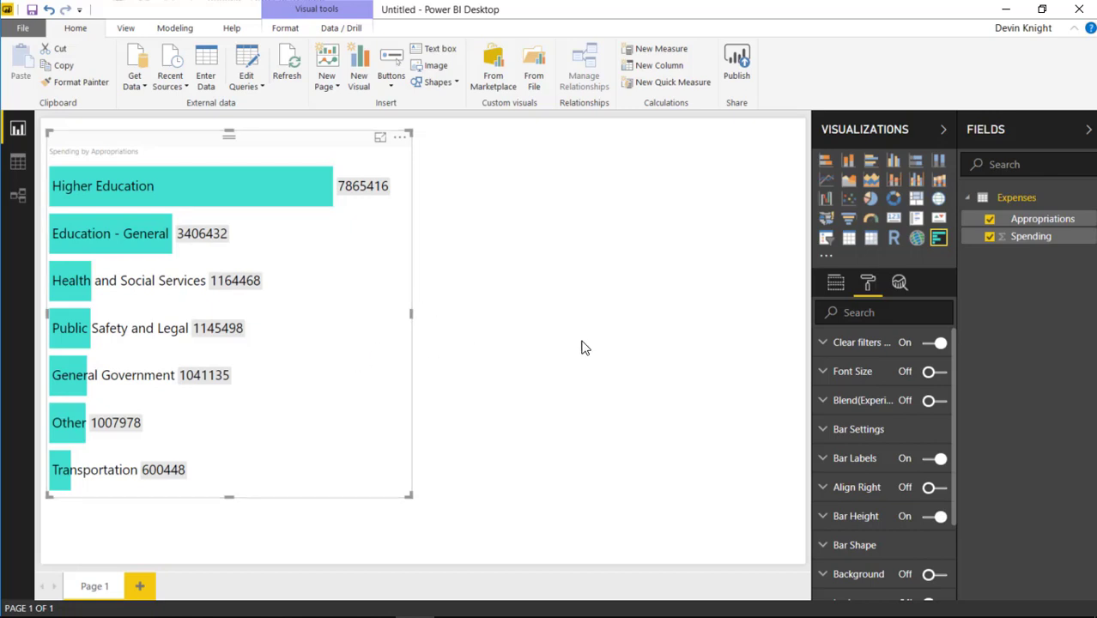
- Try a custom label font size four steps larger, then revert Font Size to default
click(824, 373)
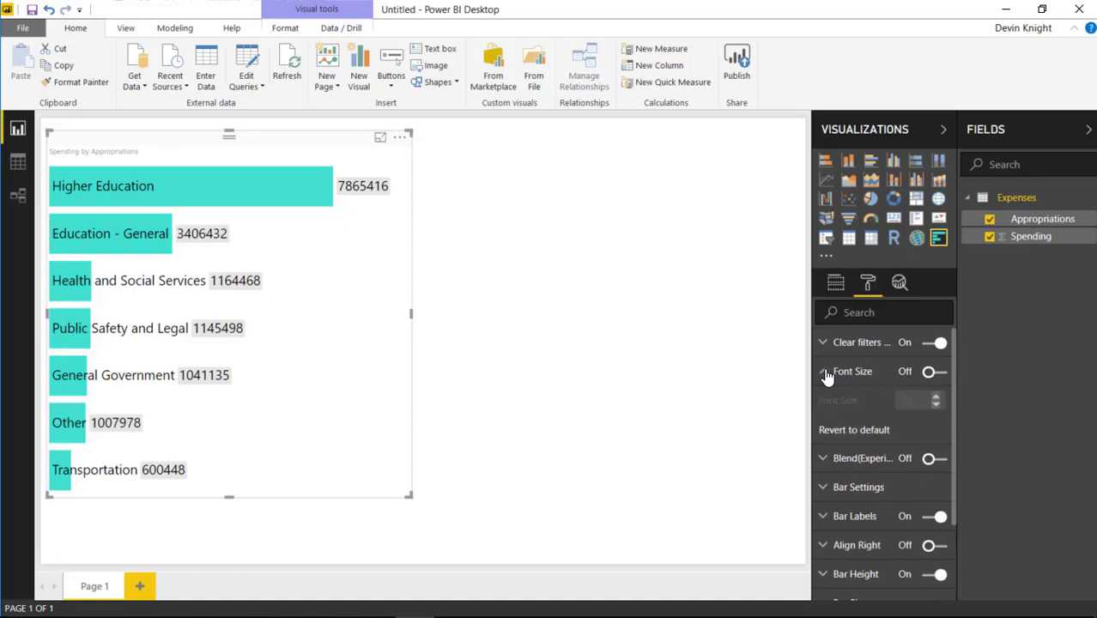
click(925, 375)
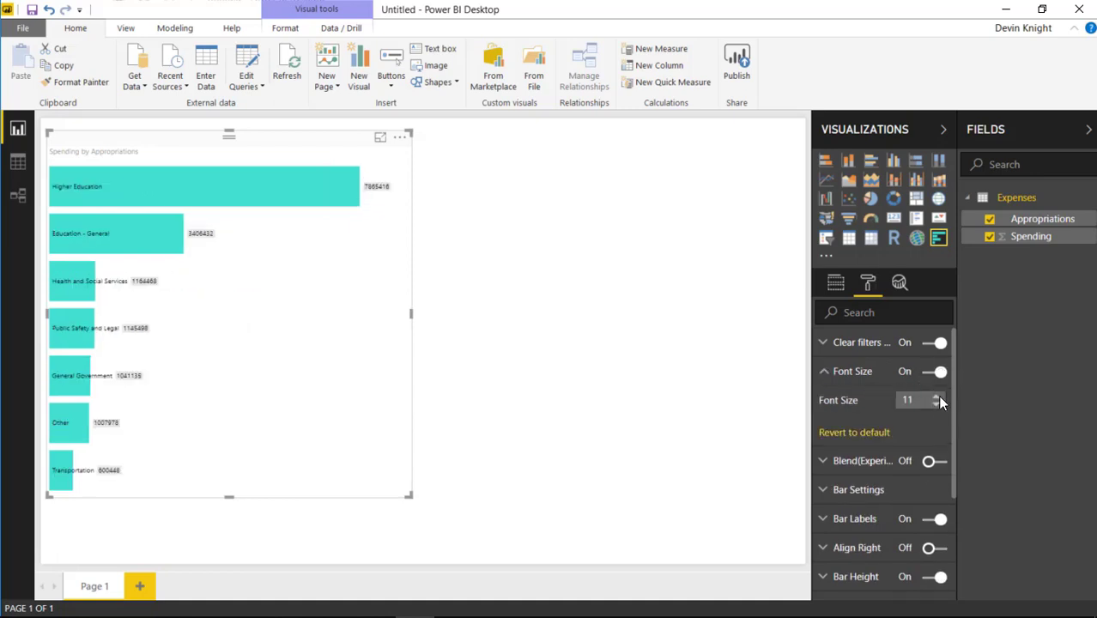
click(935, 399)
click(936, 399)
click(935, 399)
click(935, 399)
click(936, 399)
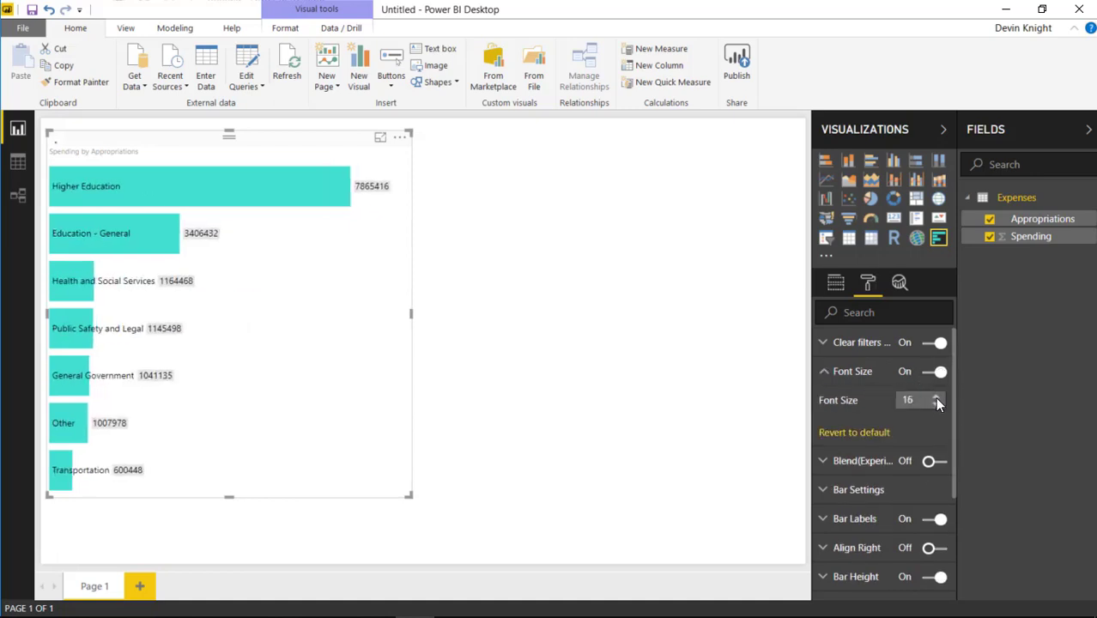
click(935, 400)
click(935, 399)
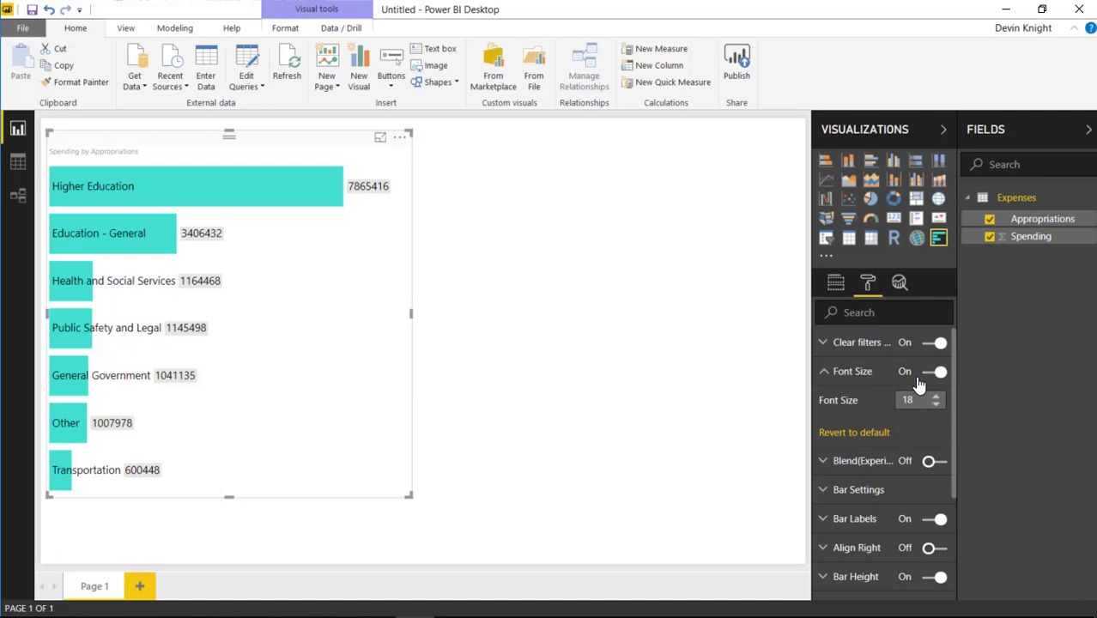
click(878, 440)
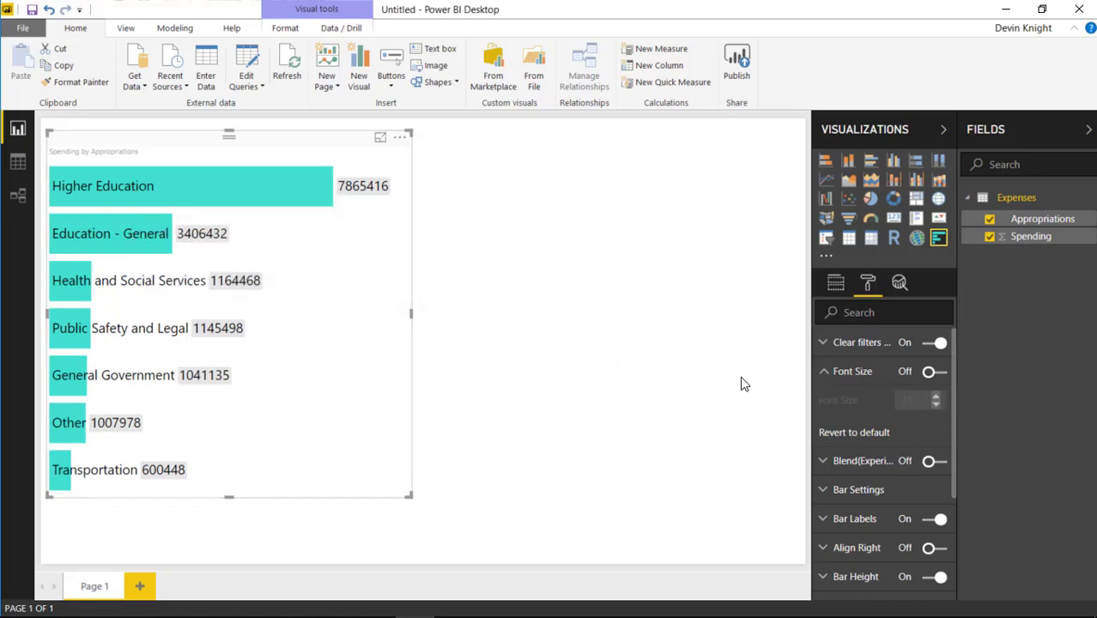
click(824, 371)
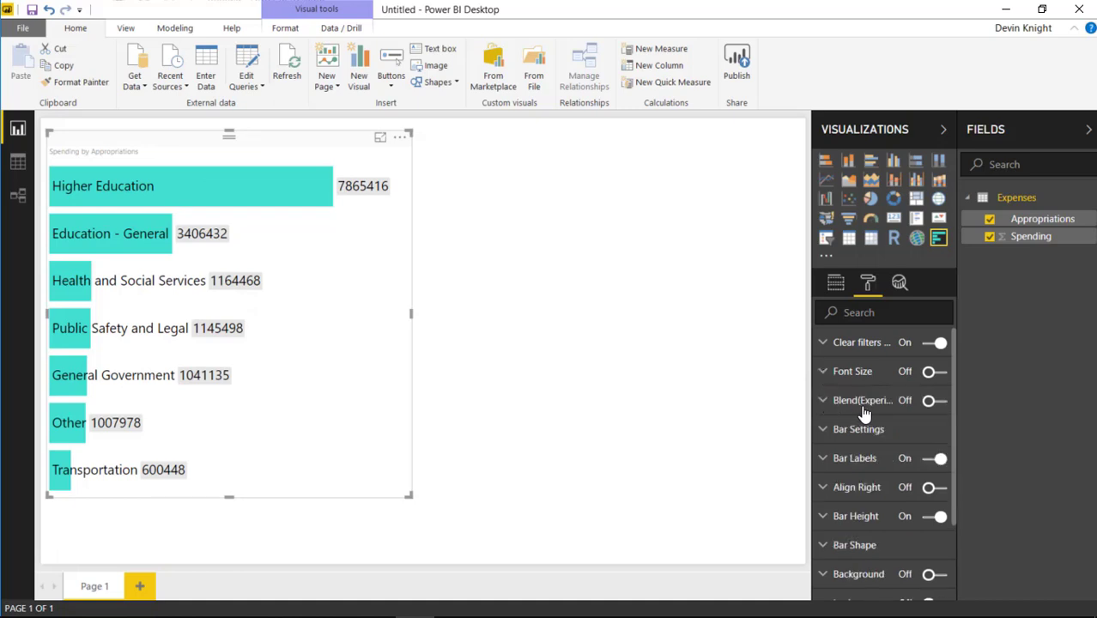
click(822, 403)
click(934, 401)
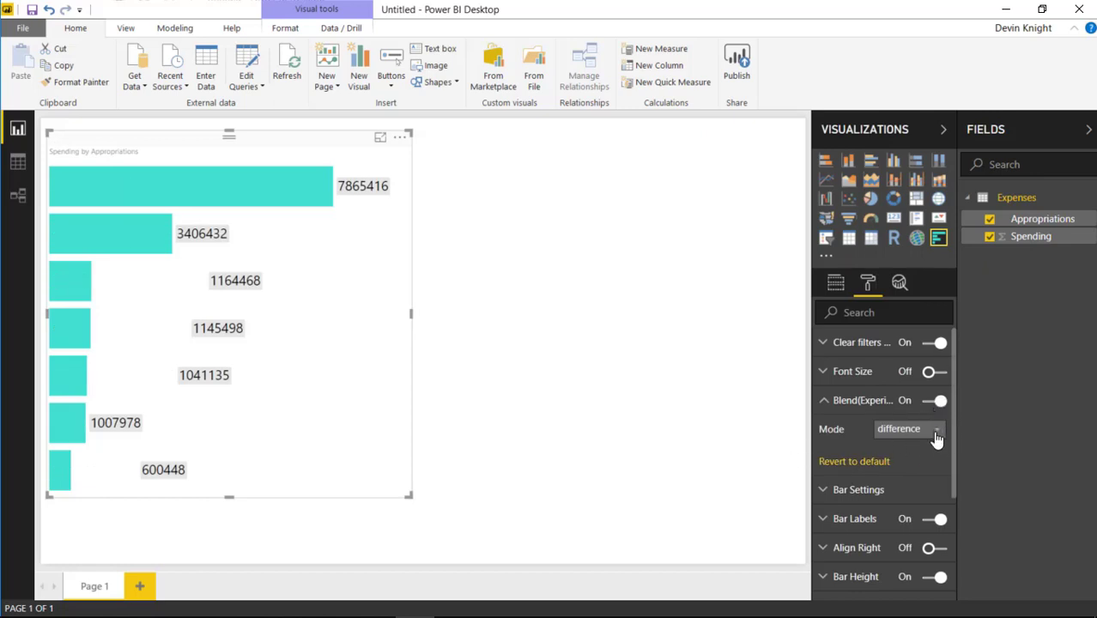
click(935, 436)
click(895, 216)
click(903, 429)
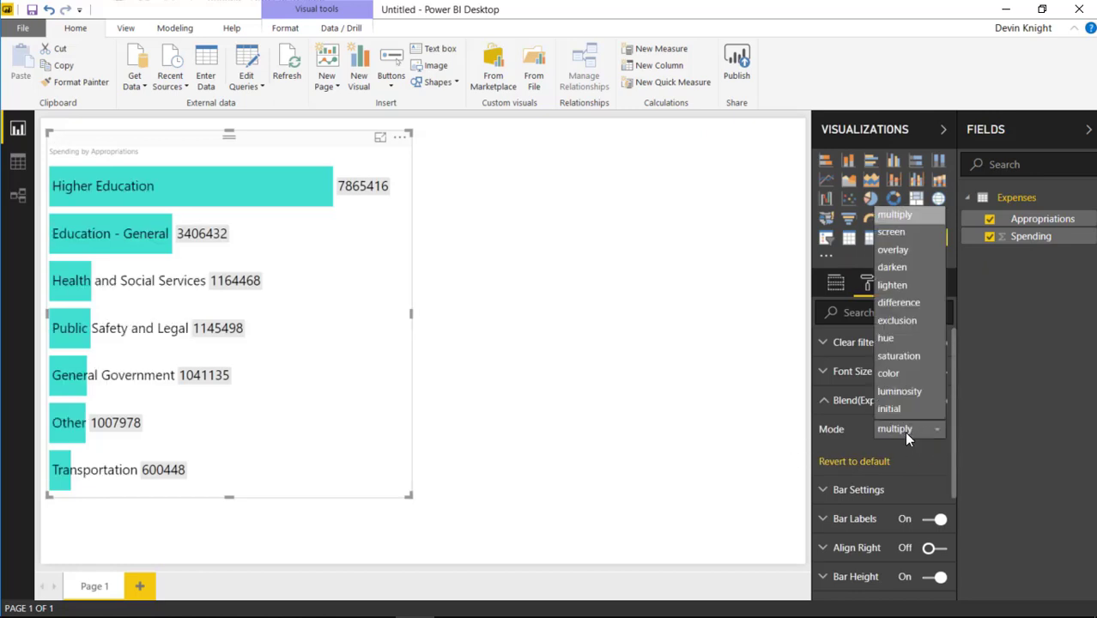
click(893, 405)
click(919, 440)
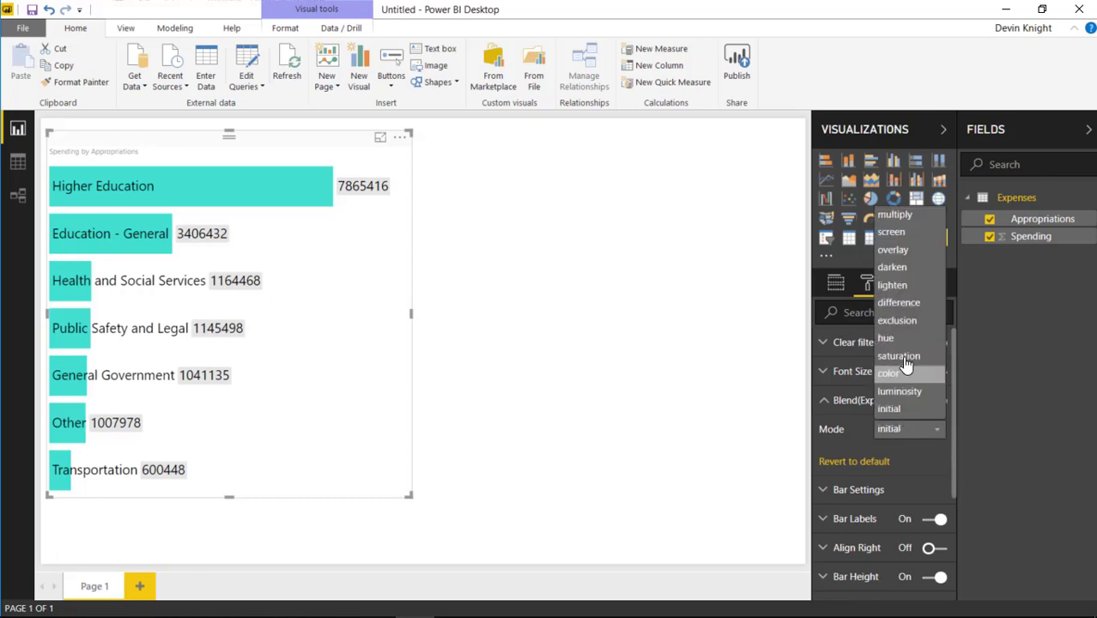
click(896, 340)
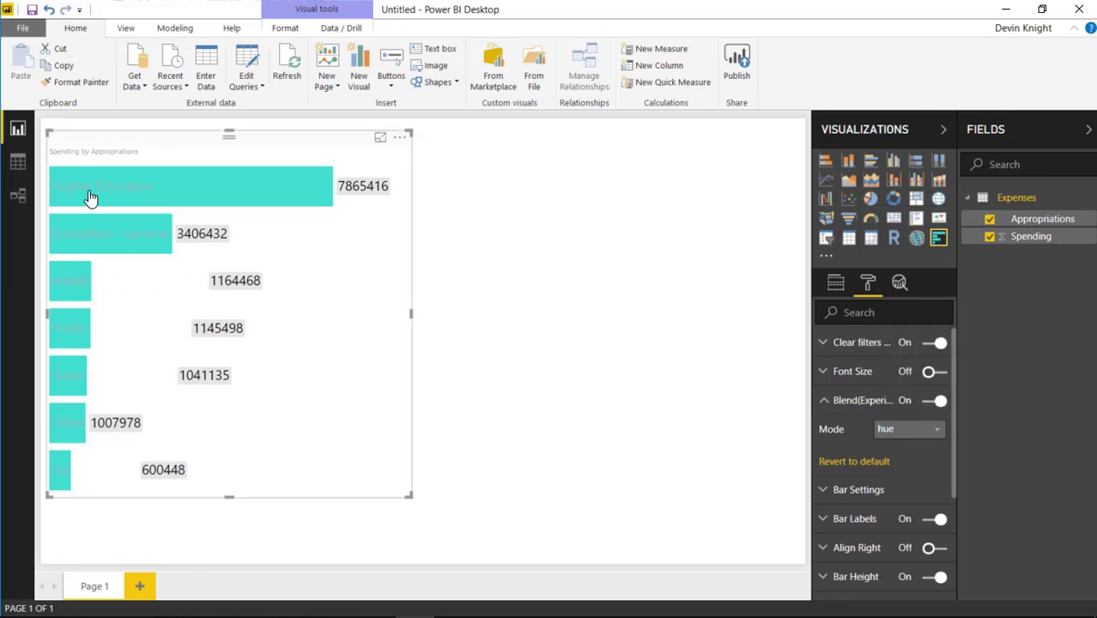
click(922, 429)
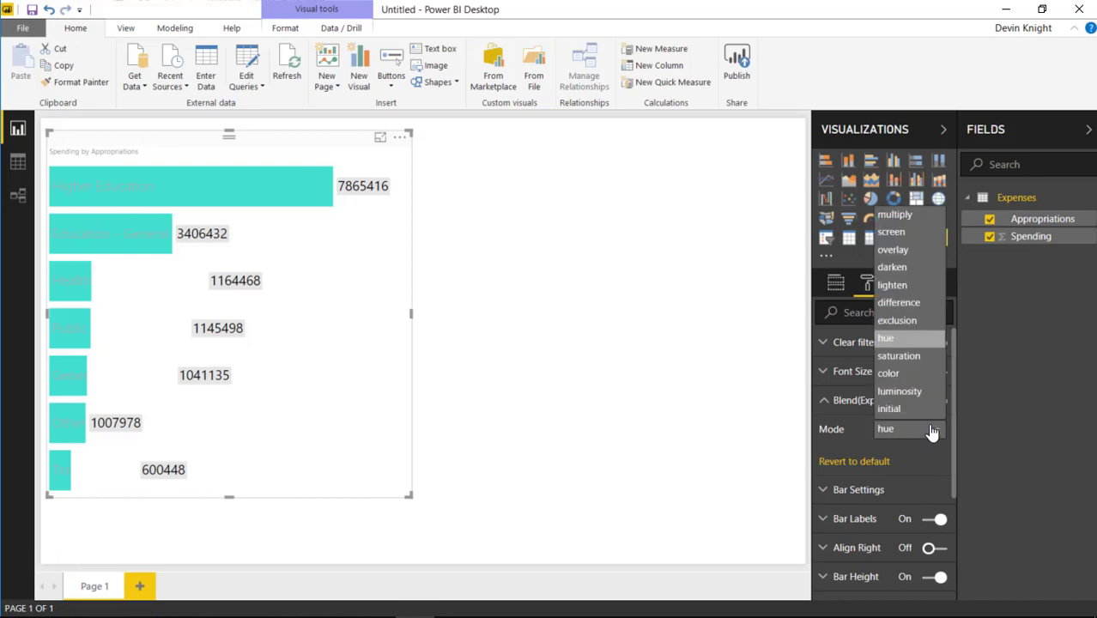
click(897, 262)
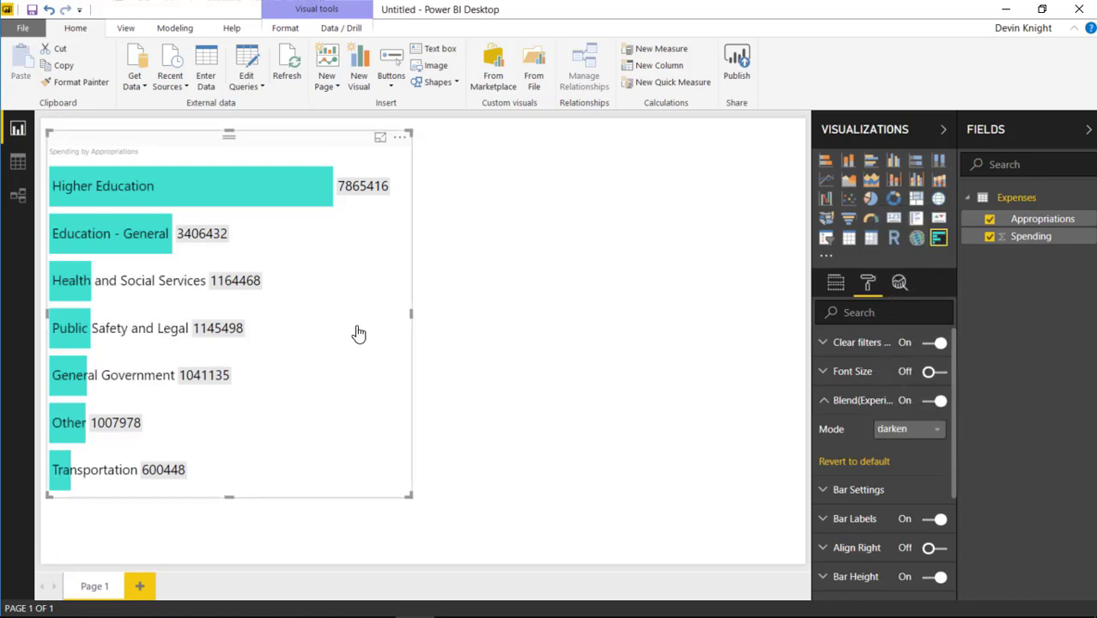
click(879, 432)
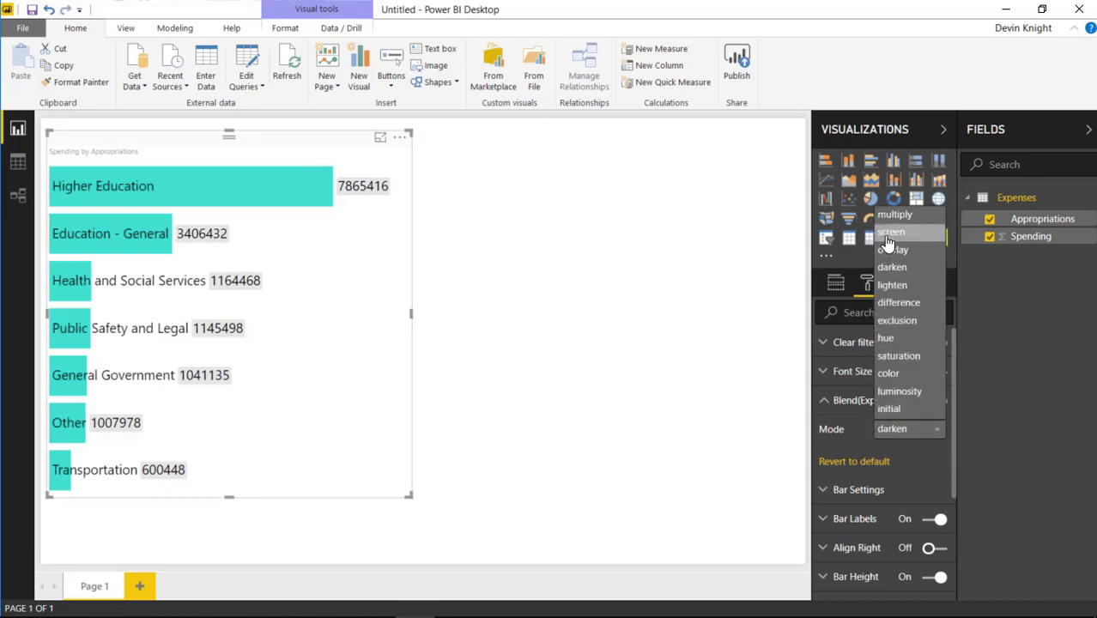
click(890, 232)
click(928, 434)
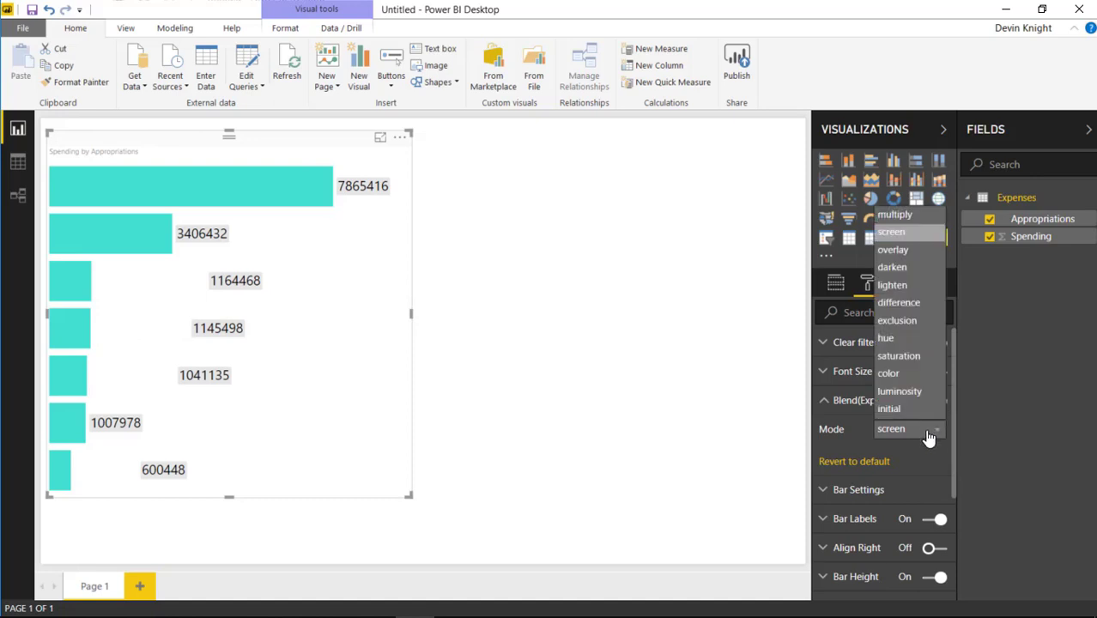
click(839, 434)
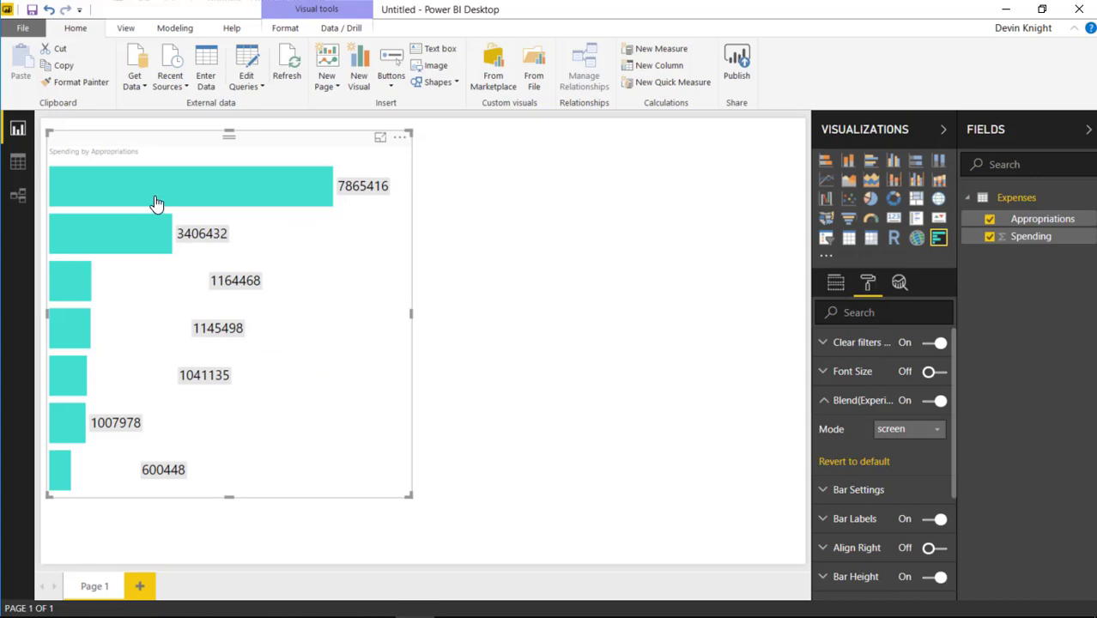
mouse_move(102, 202)
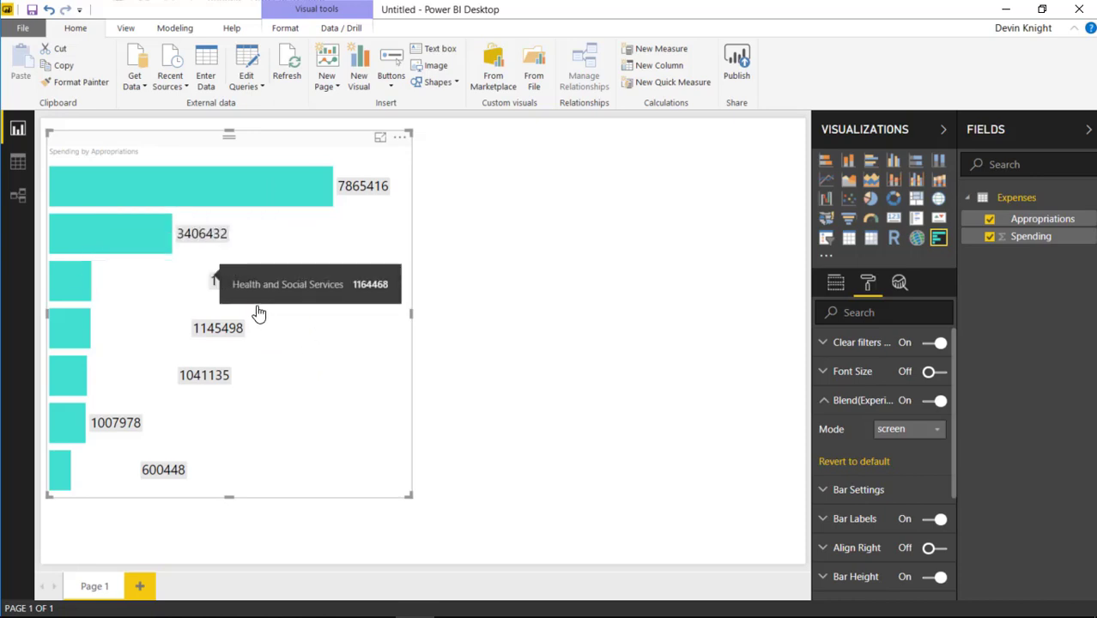
click(856, 463)
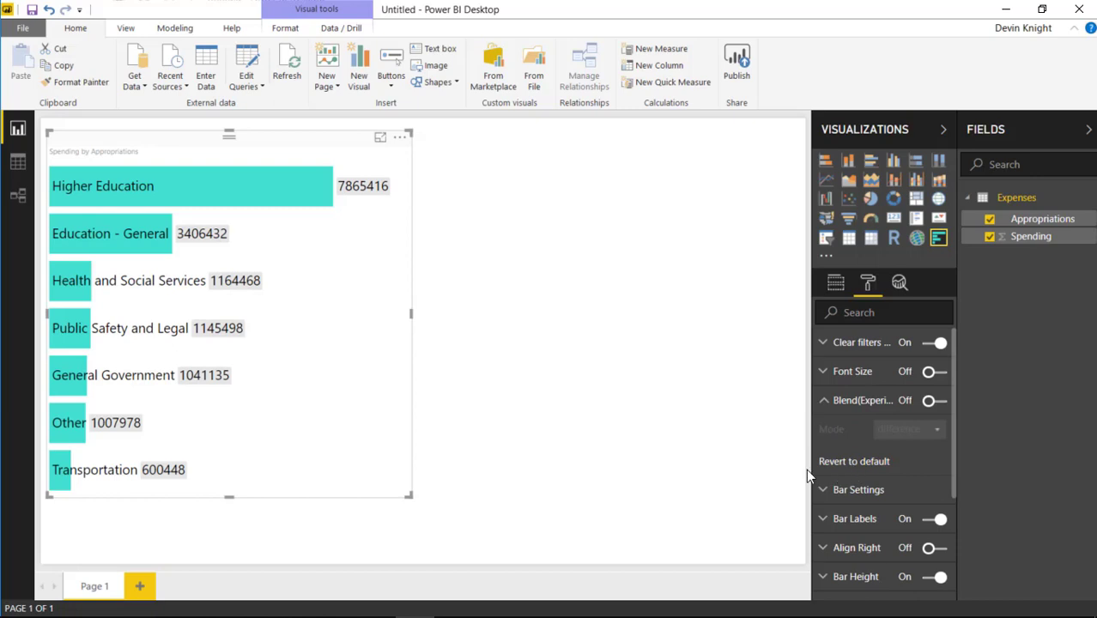
click(823, 401)
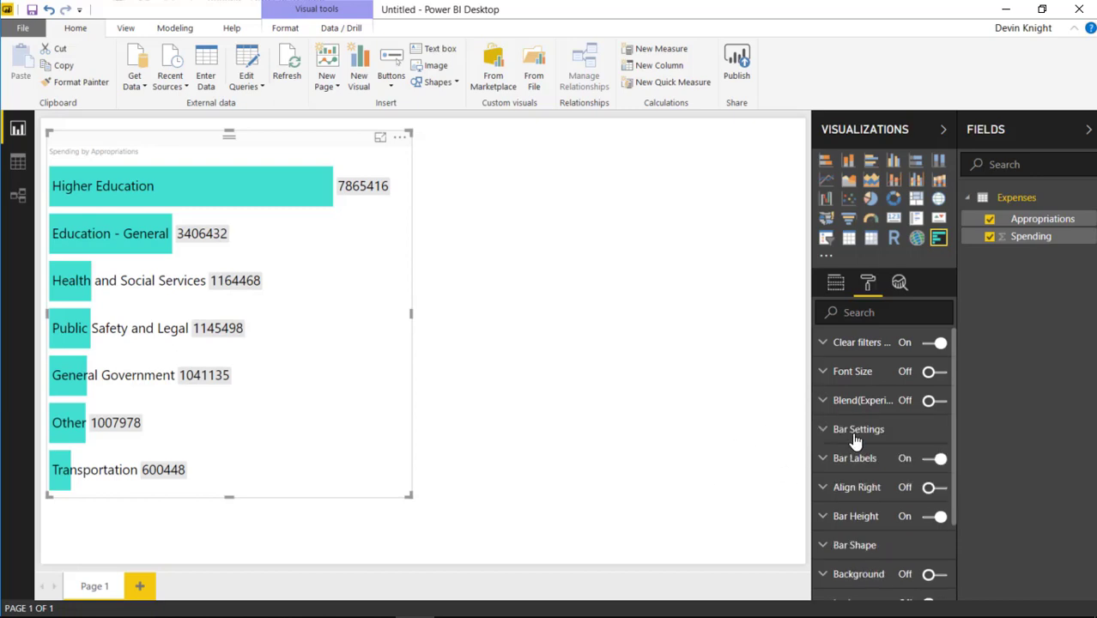
- Expand Bar Settings and try bar opacity values of 50 and 20
click(830, 439)
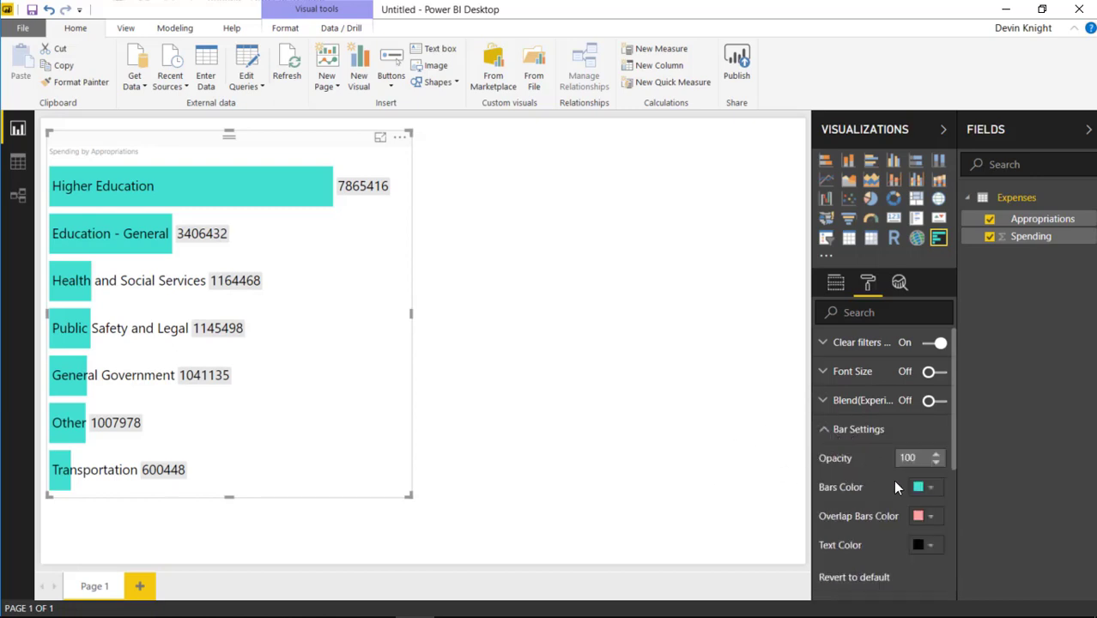
scroll(900, 495, down, 2)
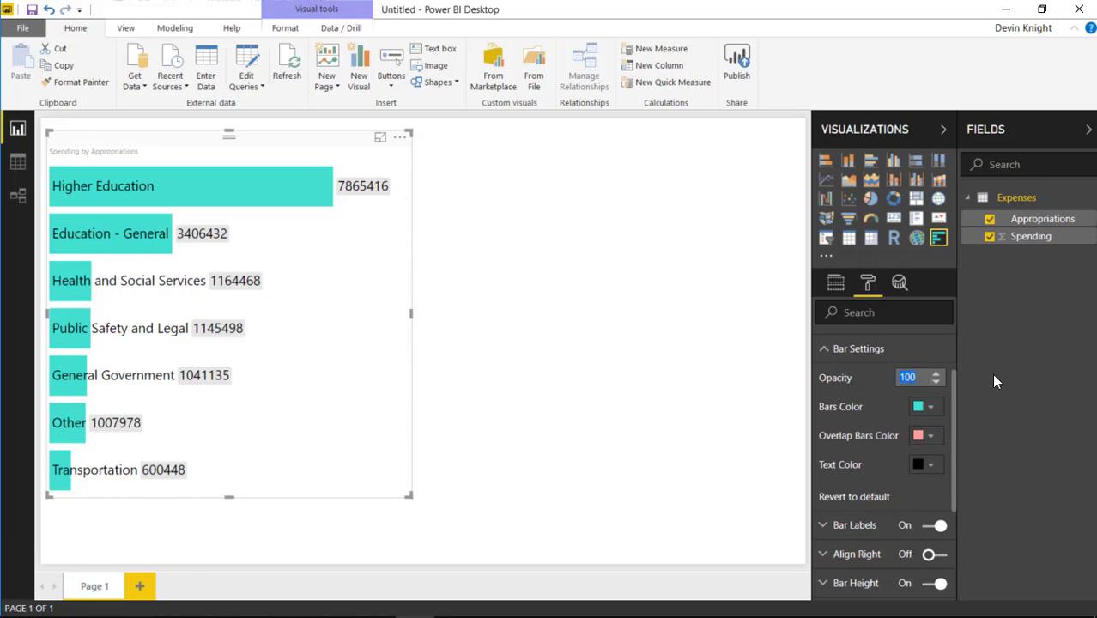
text(50)
key(Return)
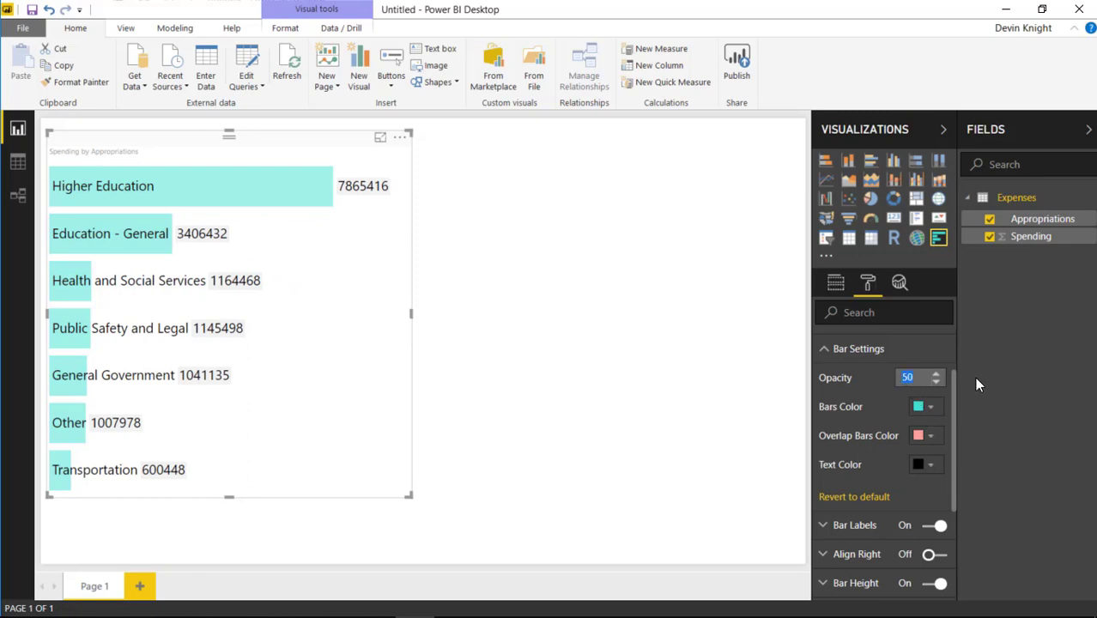
text(20)
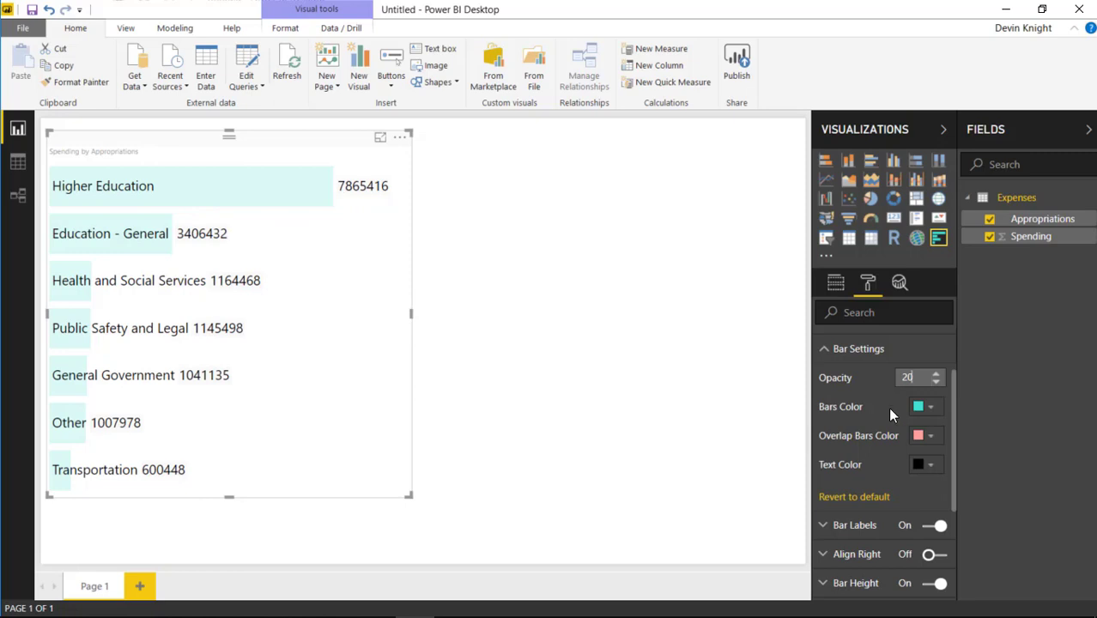
- Try purple bars and red label text, then revert Bar Settings to defaults
click(929, 409)
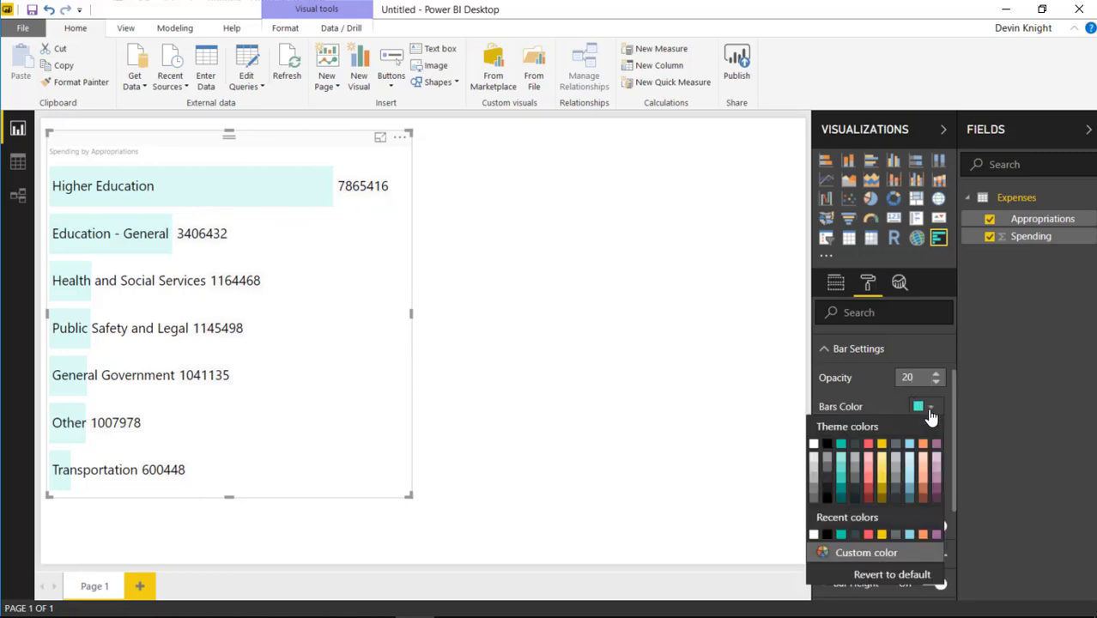
click(936, 459)
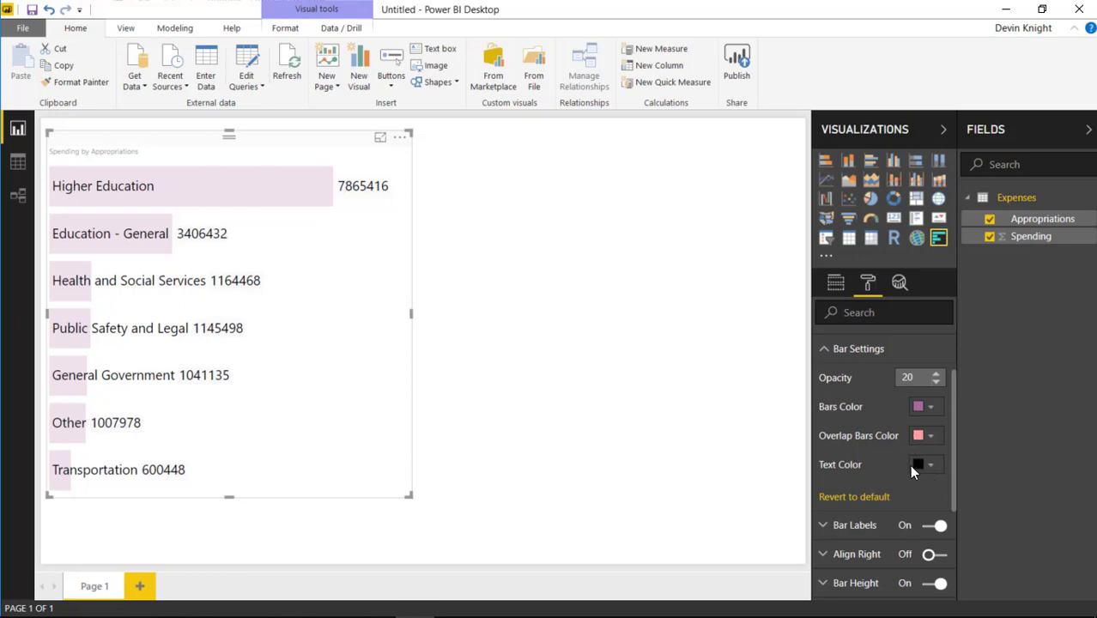
click(916, 466)
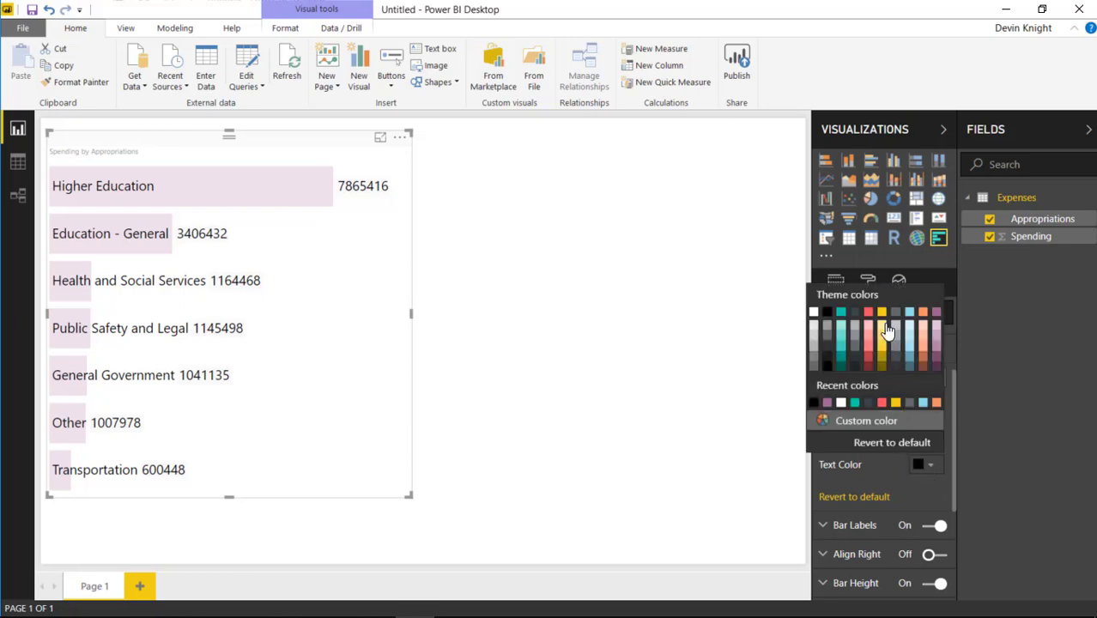
click(868, 315)
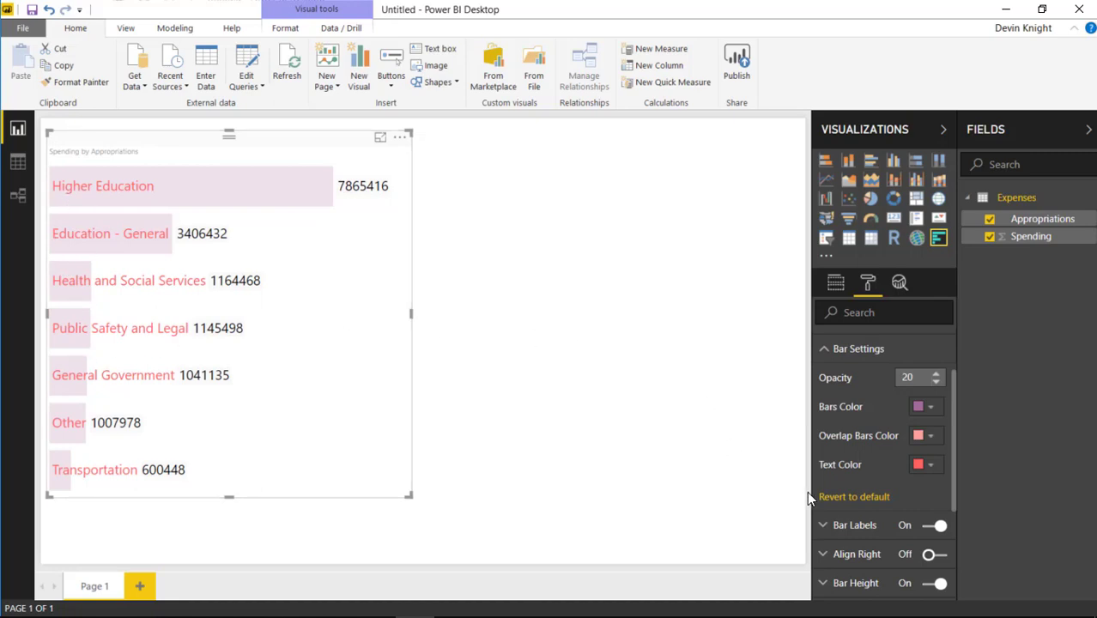
click(846, 500)
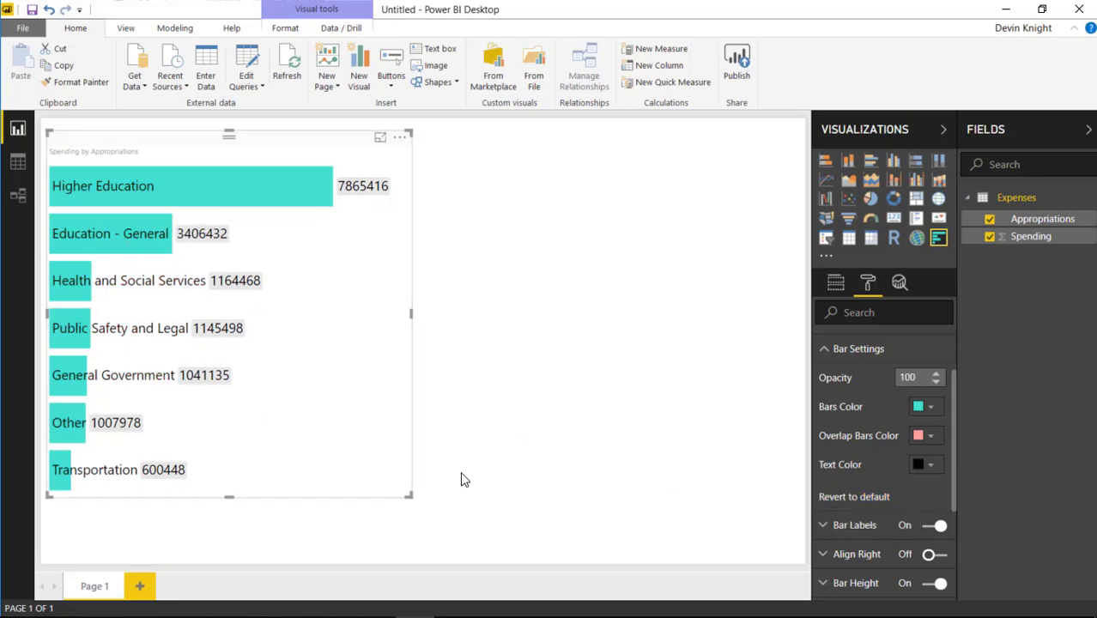
scroll(880, 480, down, 2)
- Give the value labels a white highlight colour while keeping their text black
click(825, 448)
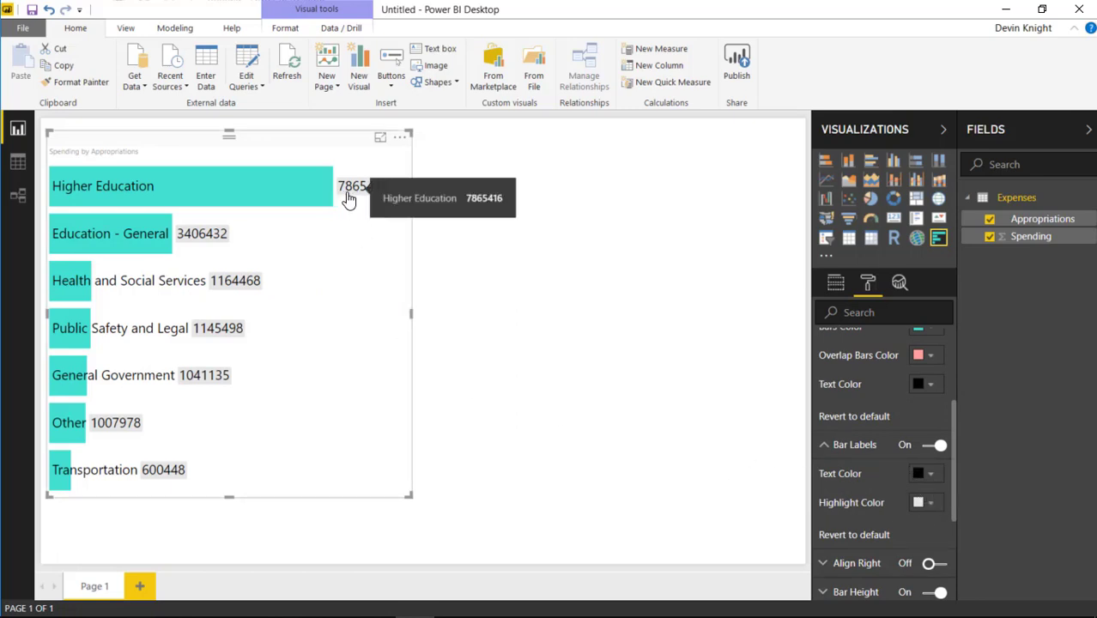
click(931, 473)
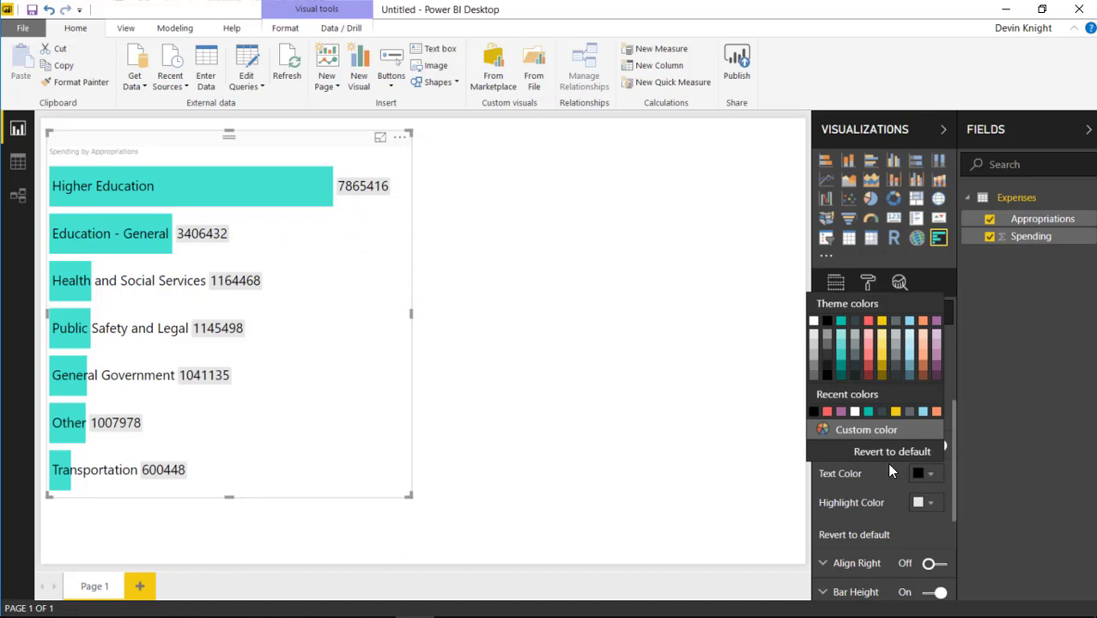
click(840, 411)
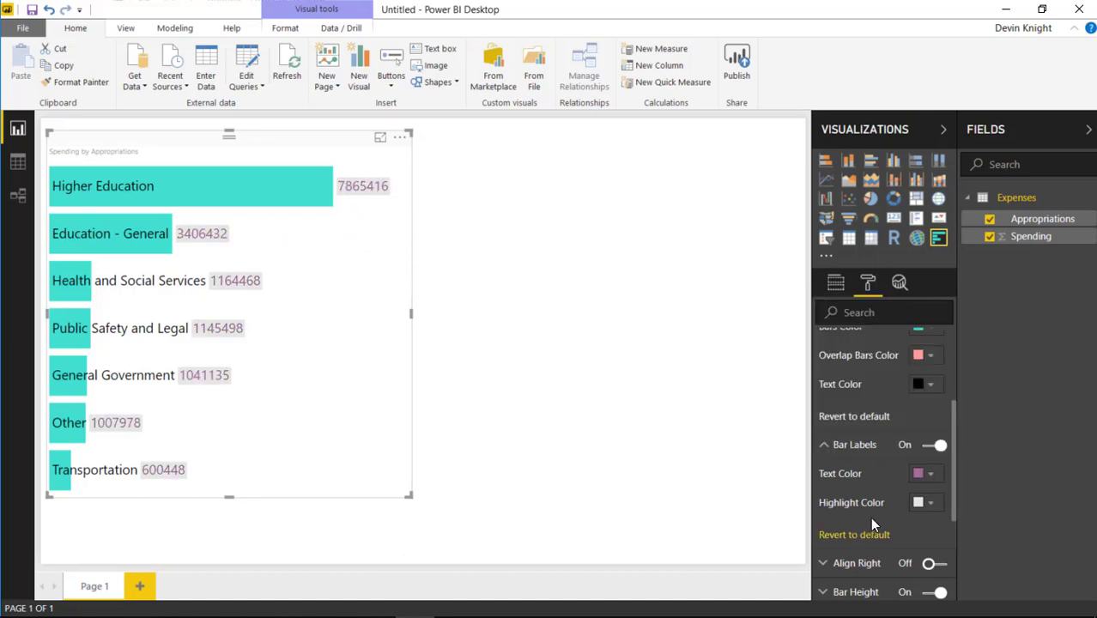
click(930, 506)
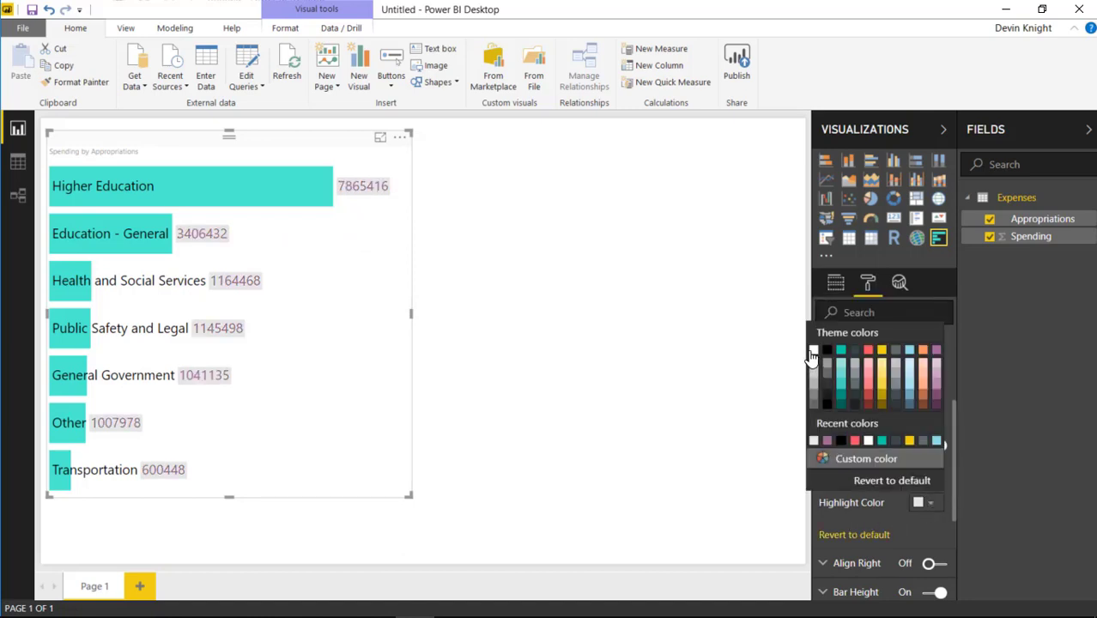
click(812, 352)
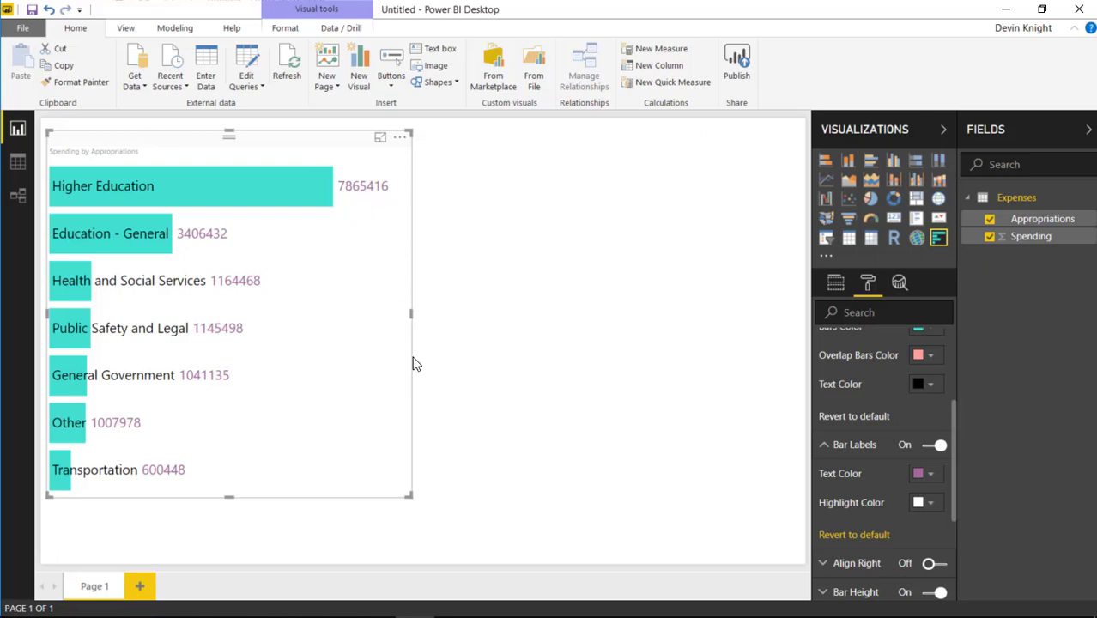
click(862, 537)
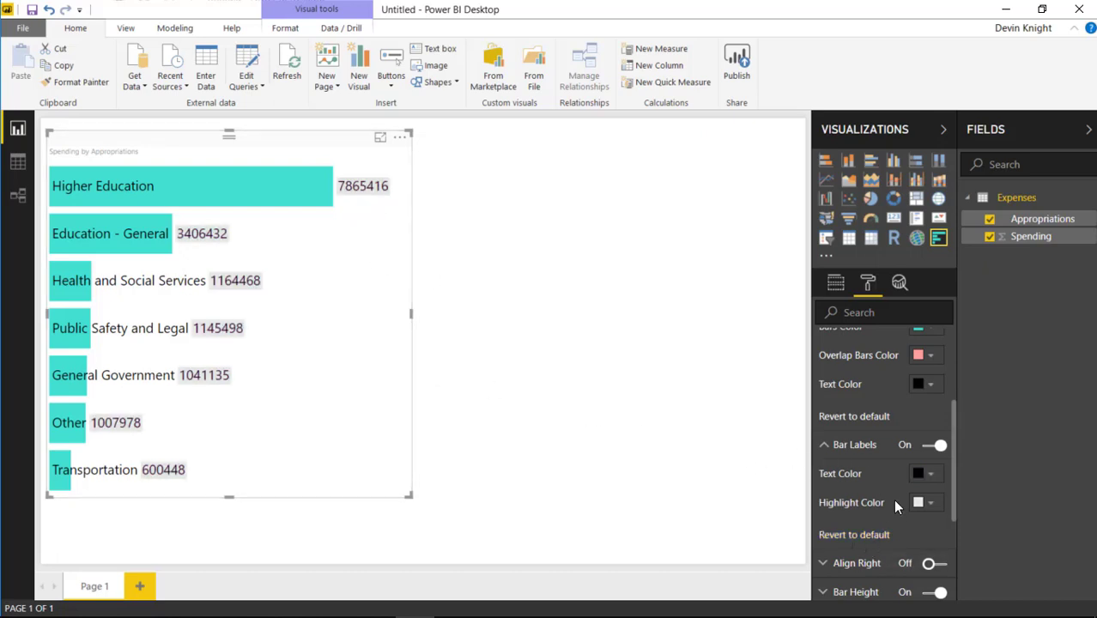
click(917, 505)
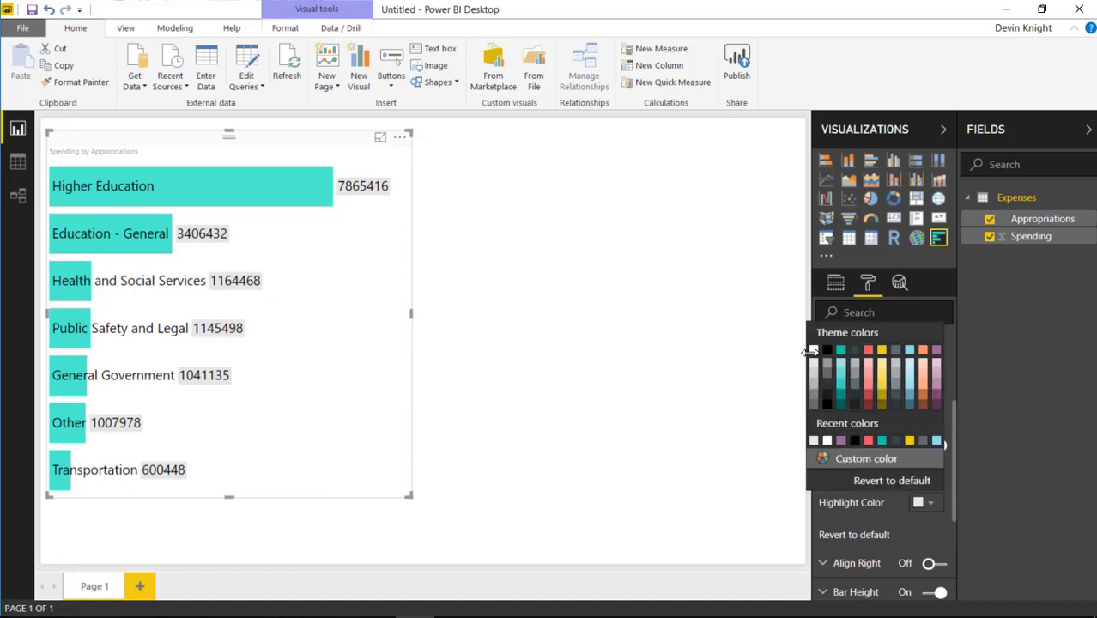
click(810, 356)
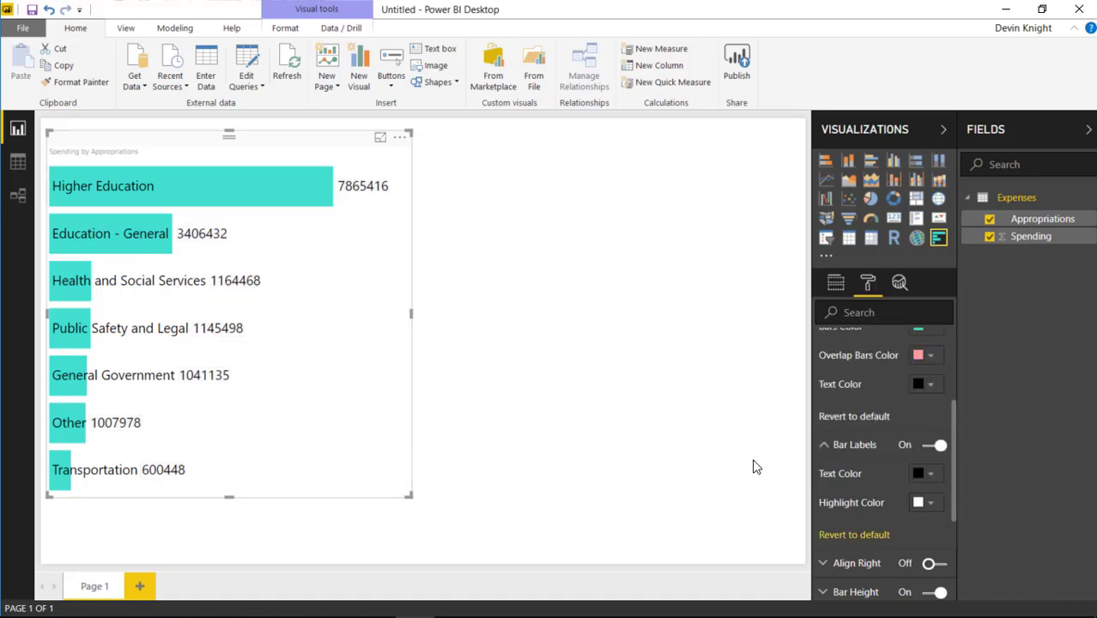
click(824, 445)
- Try right-aligned value labels, then turn Align Right back off
scroll(836, 458, down, 2)
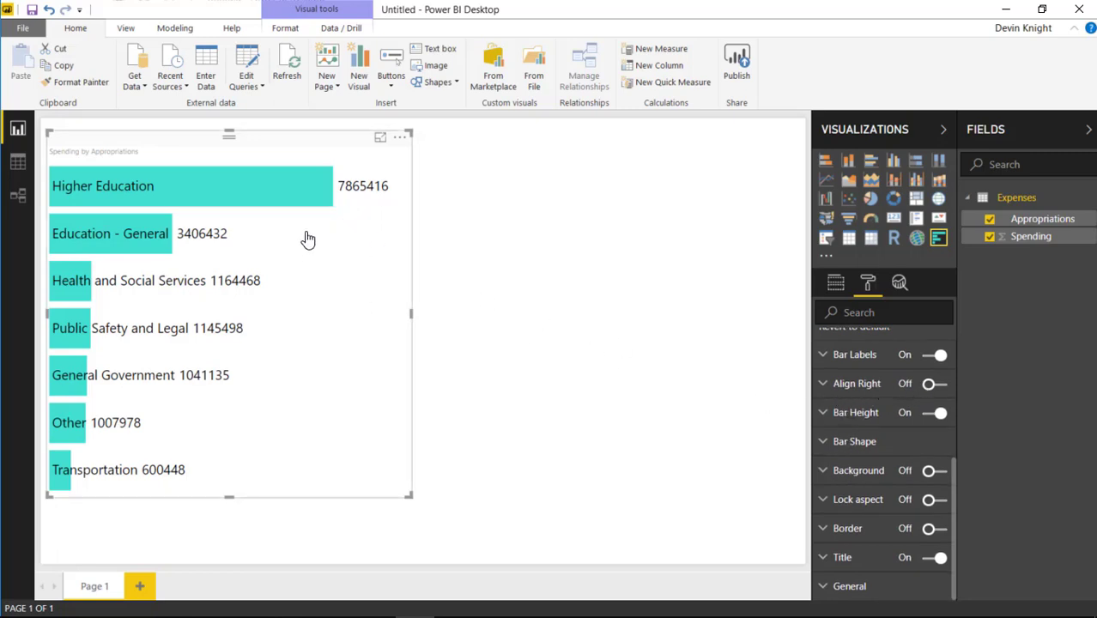
click(932, 383)
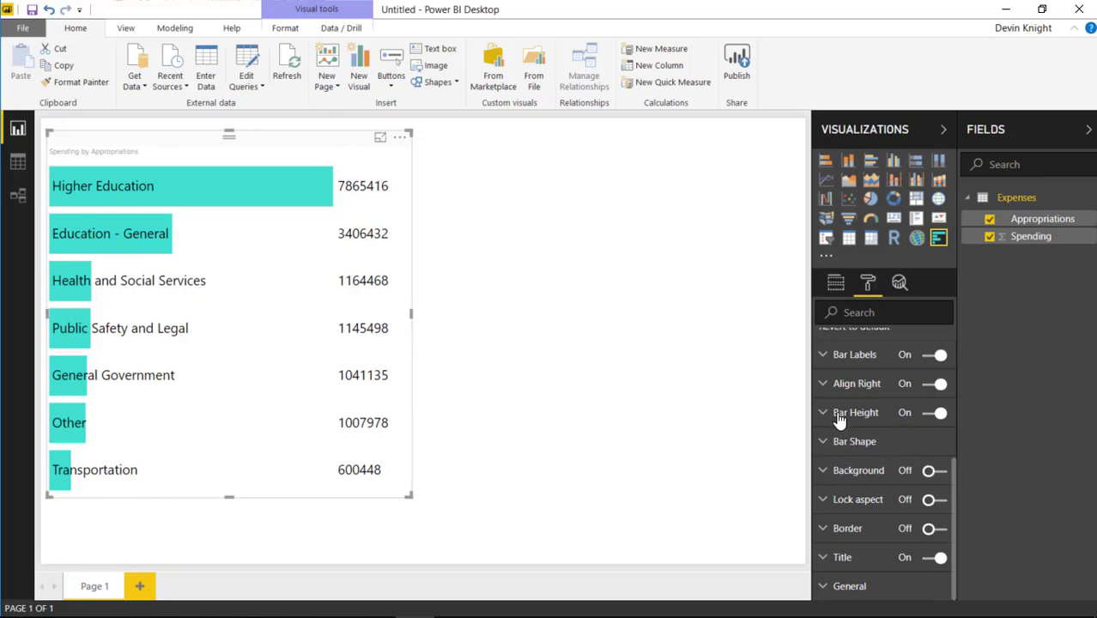
click(823, 386)
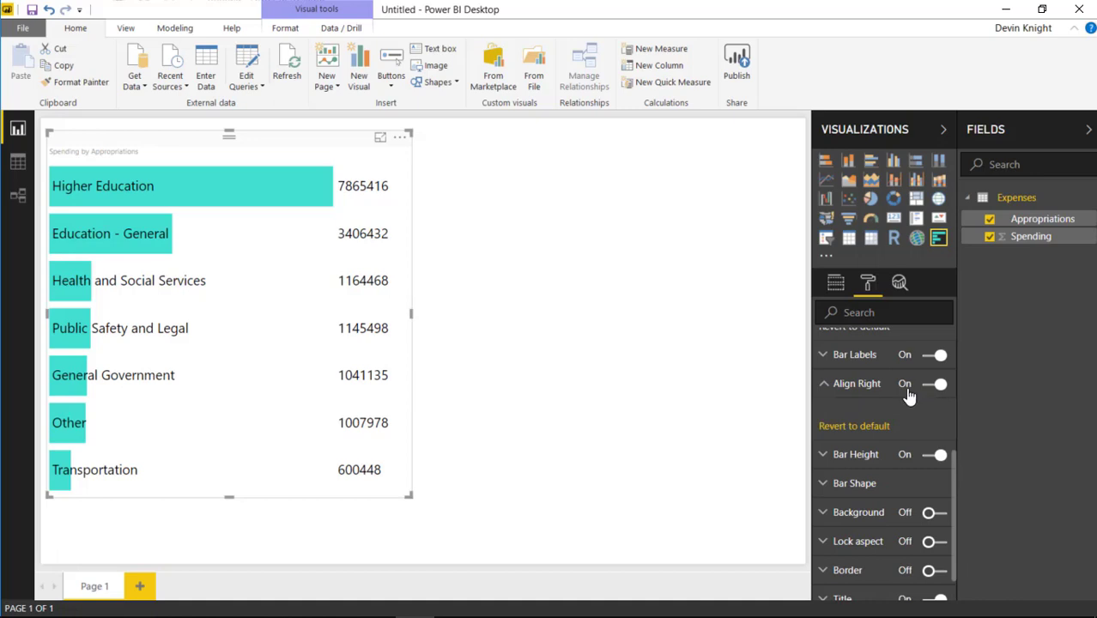
click(908, 391)
click(822, 385)
- Try raising the minimum bar height to 36 and 46, and enlarge the chart slightly
click(825, 415)
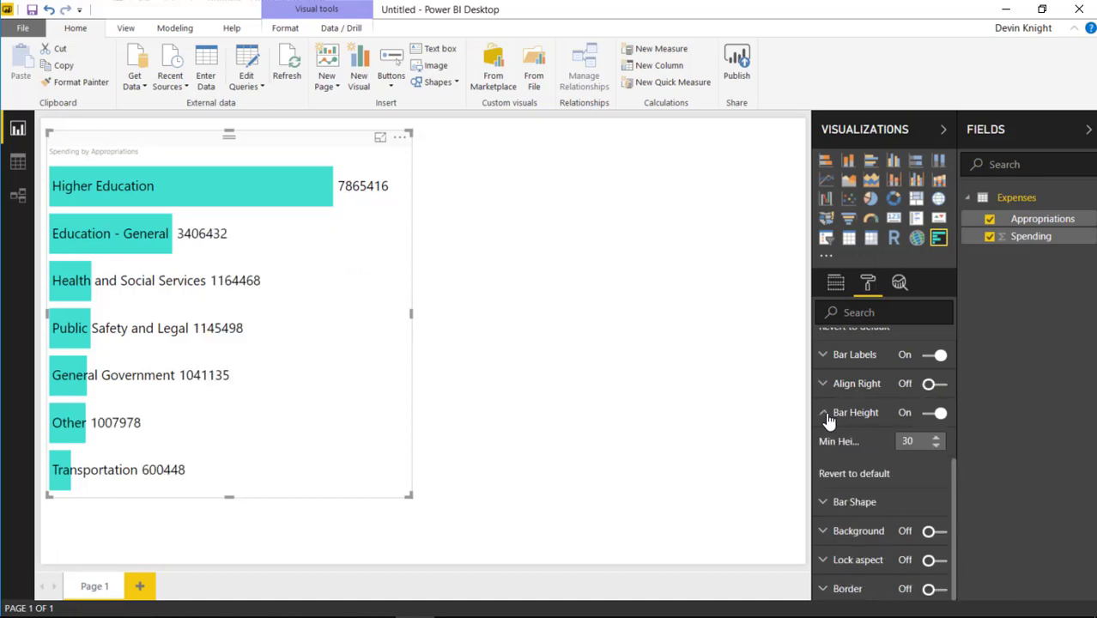
click(935, 436)
click(935, 438)
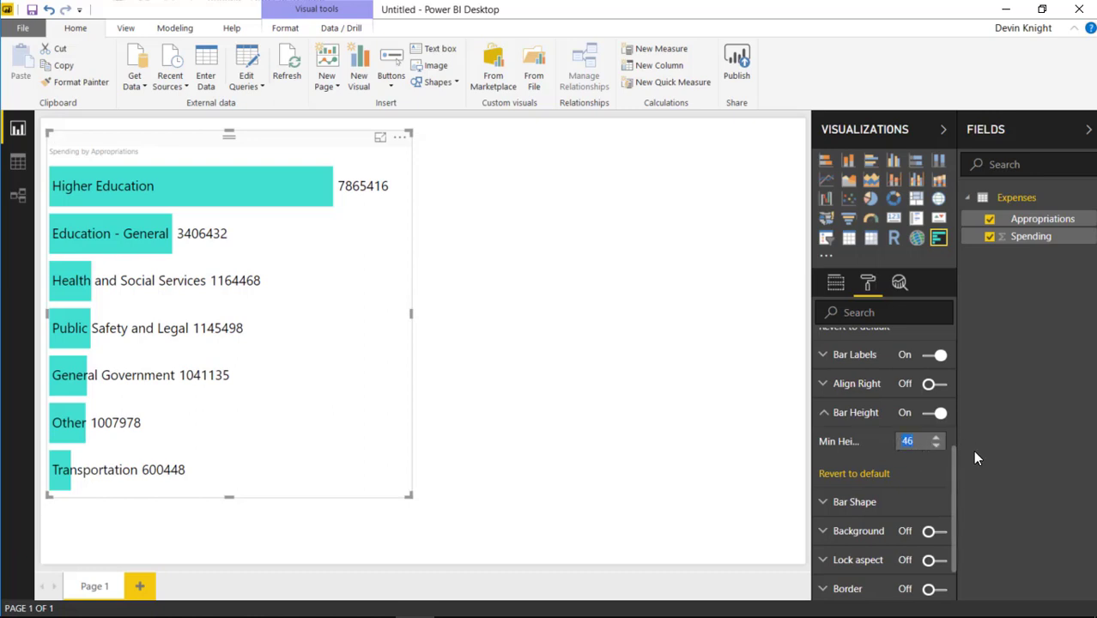
text(50)
text(70)
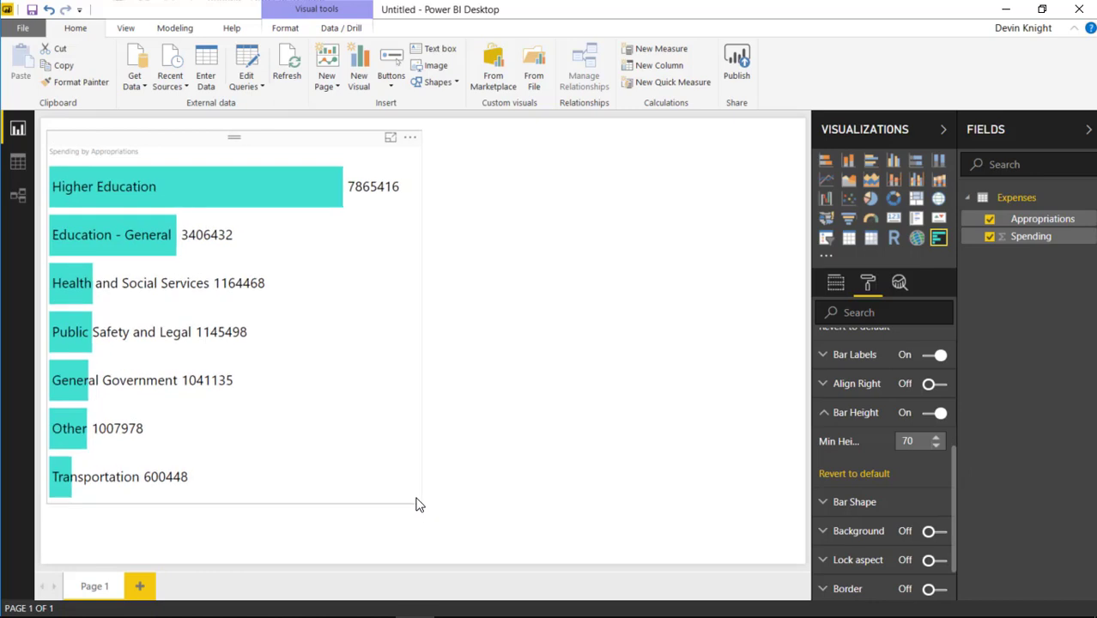
mouse_move(412, 499)
mouse_down()
mouse_move(296, 363)
mouse_move(289, 326)
mouse_move(433, 530)
mouse_move(420, 500)
mouse_up()
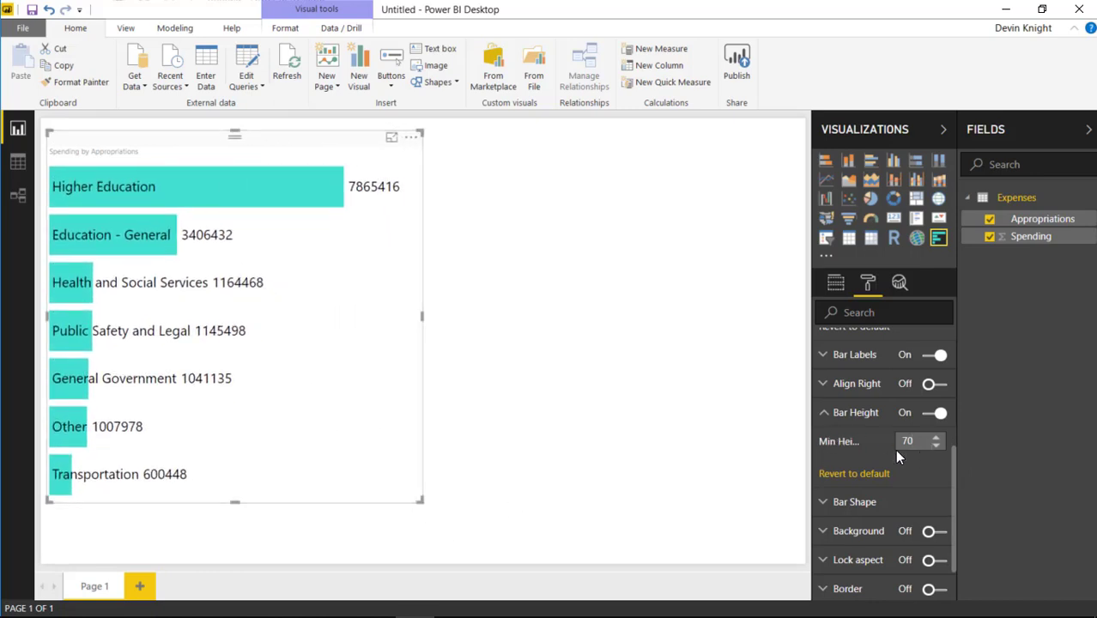
- Reset Bar Height to its default 30 minimum and collapse the section
click(934, 414)
click(933, 415)
click(863, 476)
scroll(908, 413, up, 5)
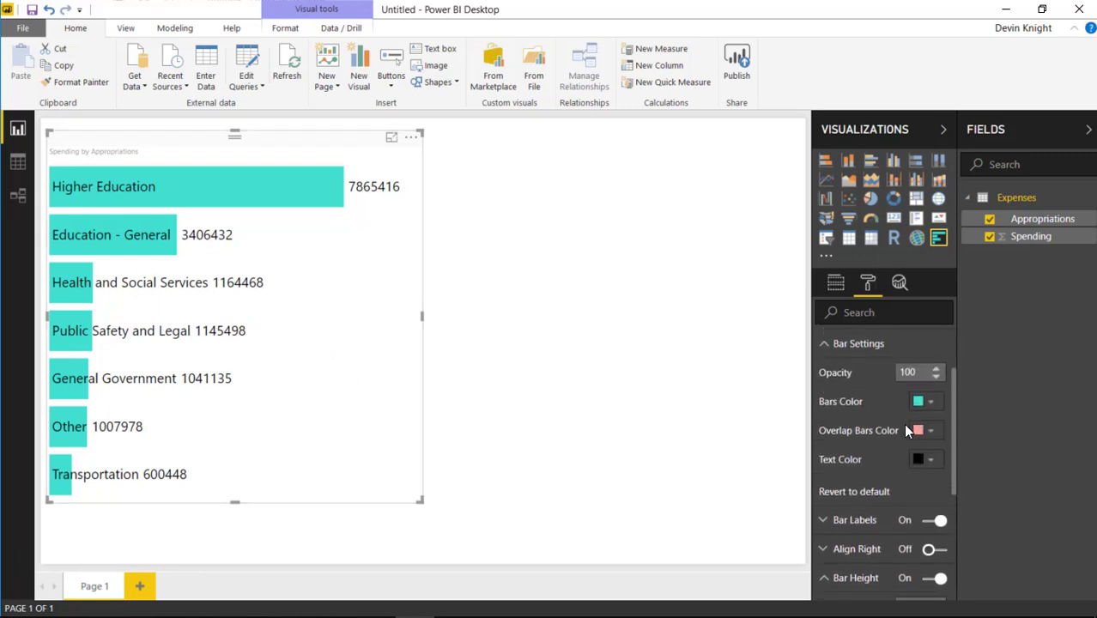
scroll(828, 440, down, 5)
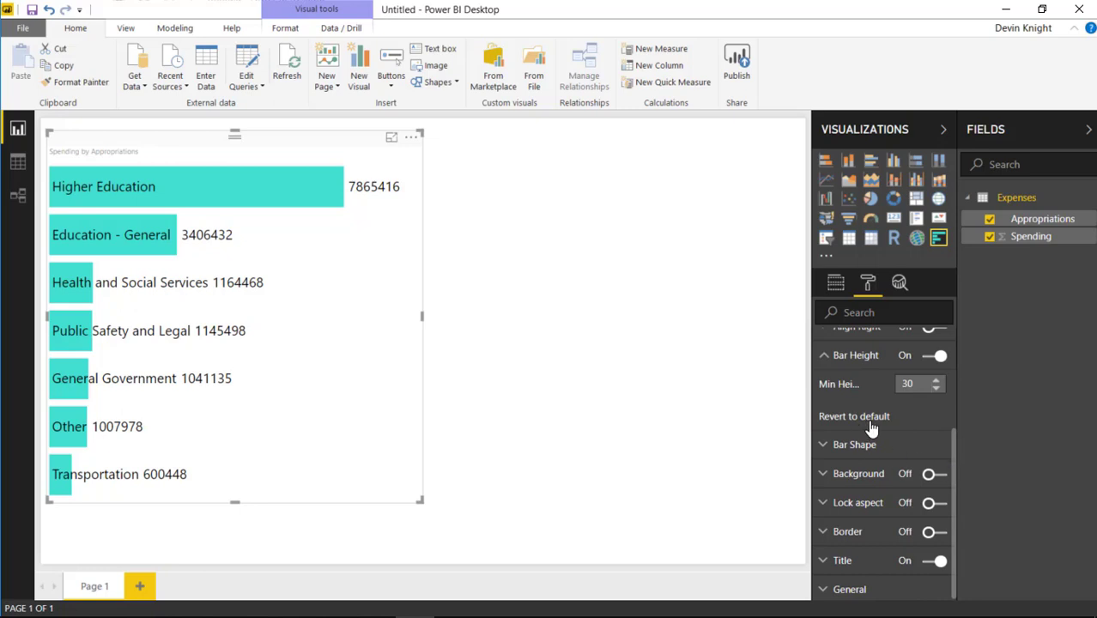
click(828, 361)
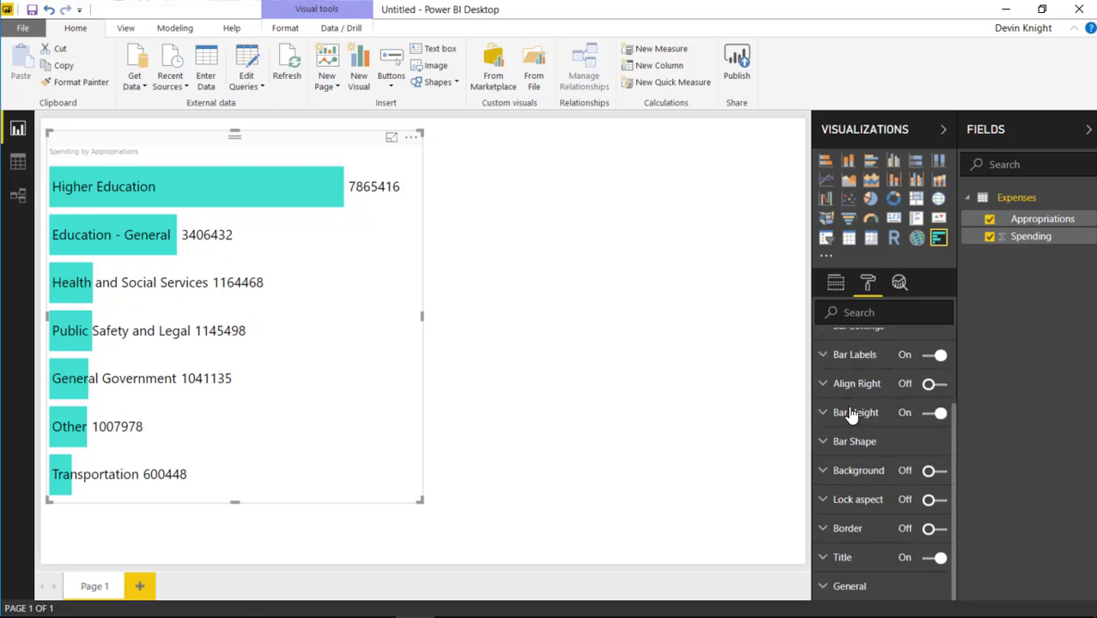
- Try the Line, Lollipop and Hammer Head bar shapes, settling on Lollipop
click(834, 442)
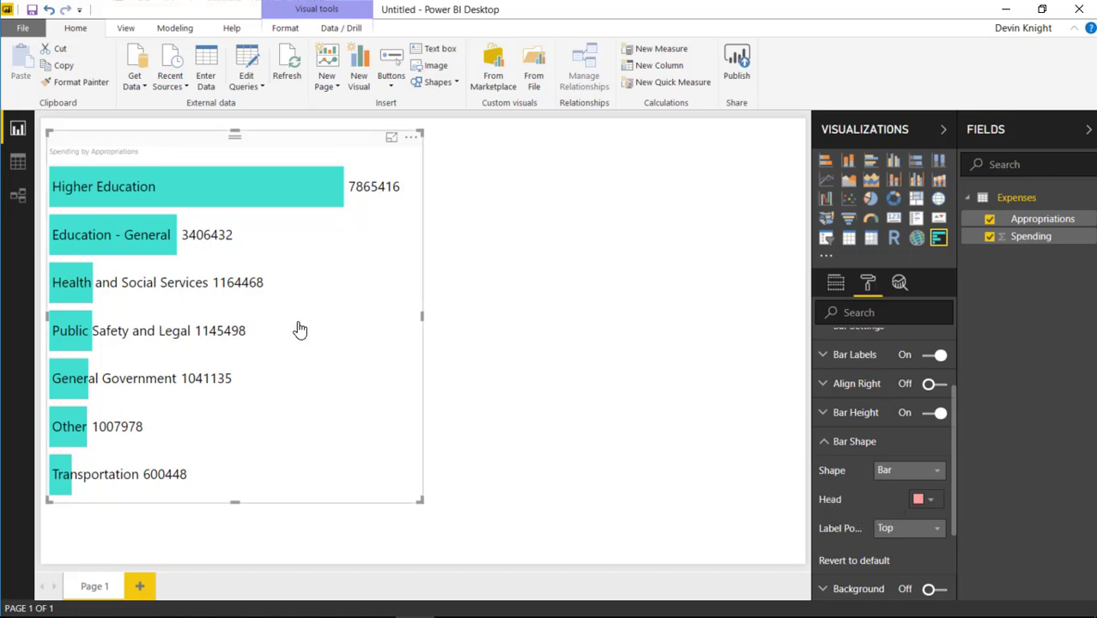
click(901, 481)
click(901, 504)
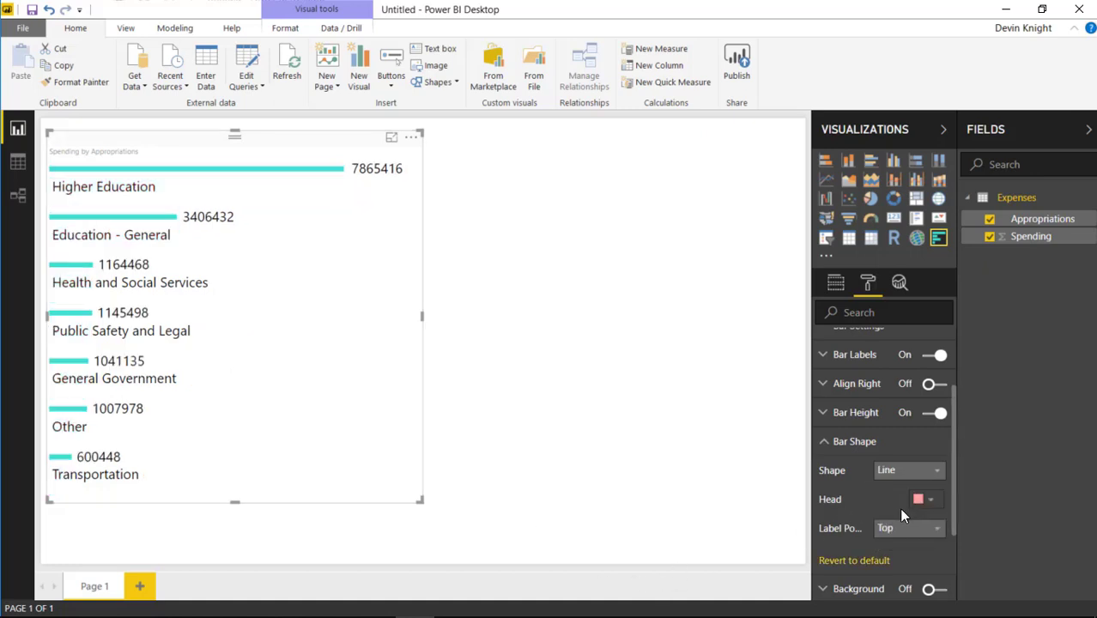
click(911, 470)
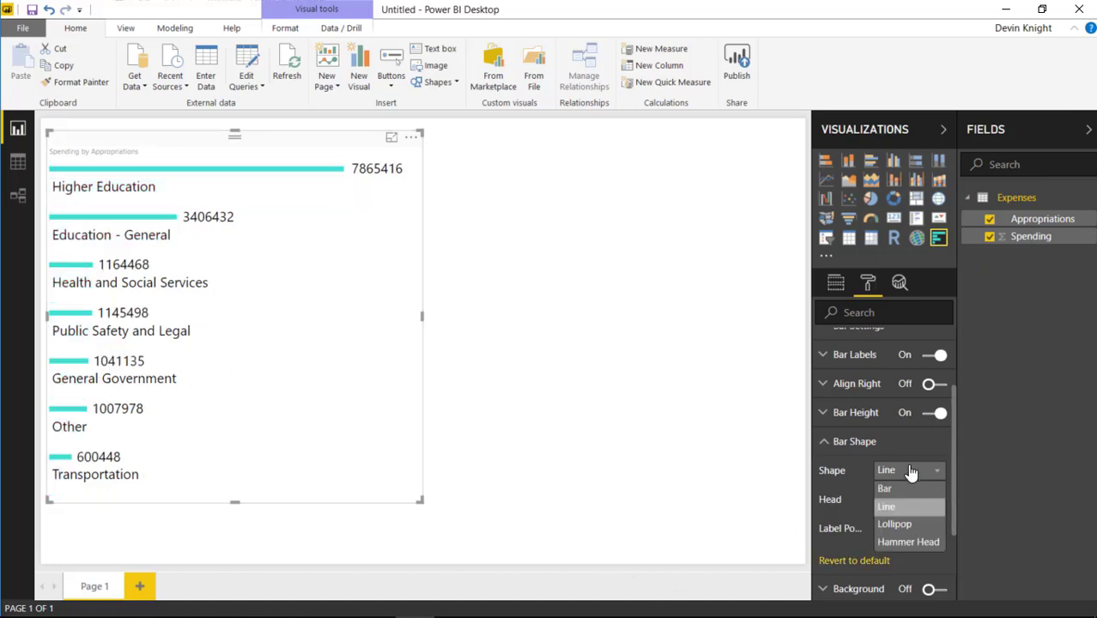
click(917, 525)
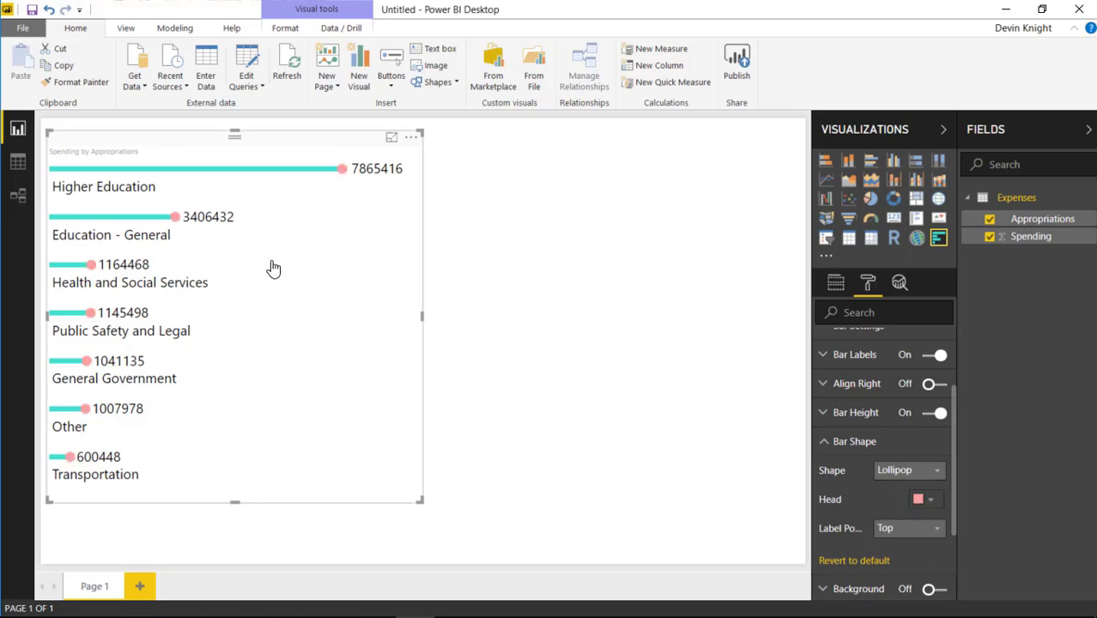
click(905, 470)
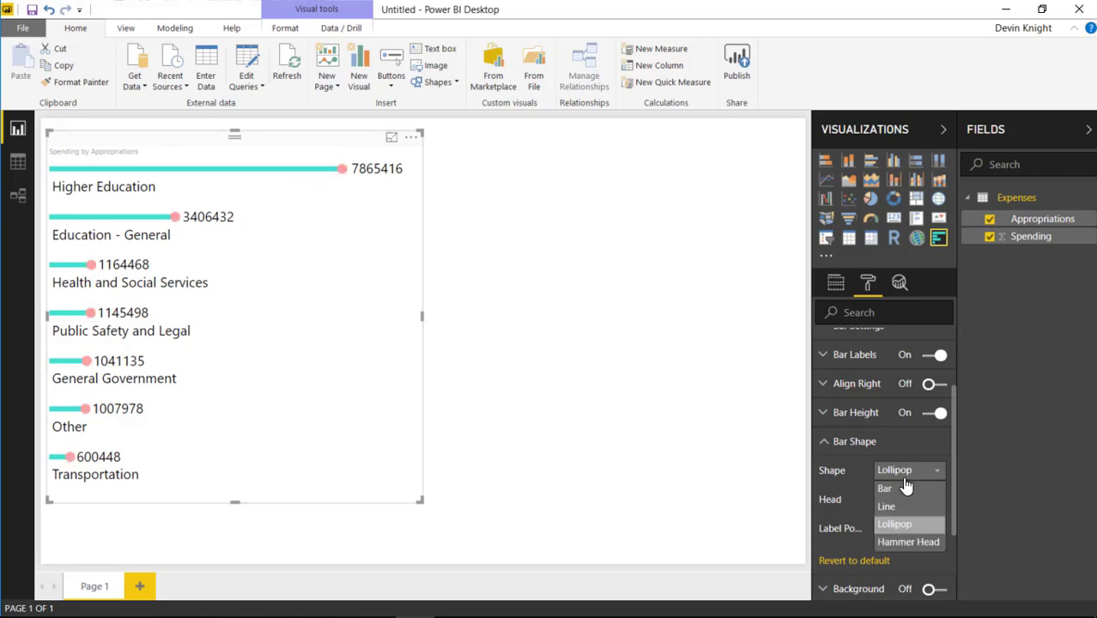
click(913, 544)
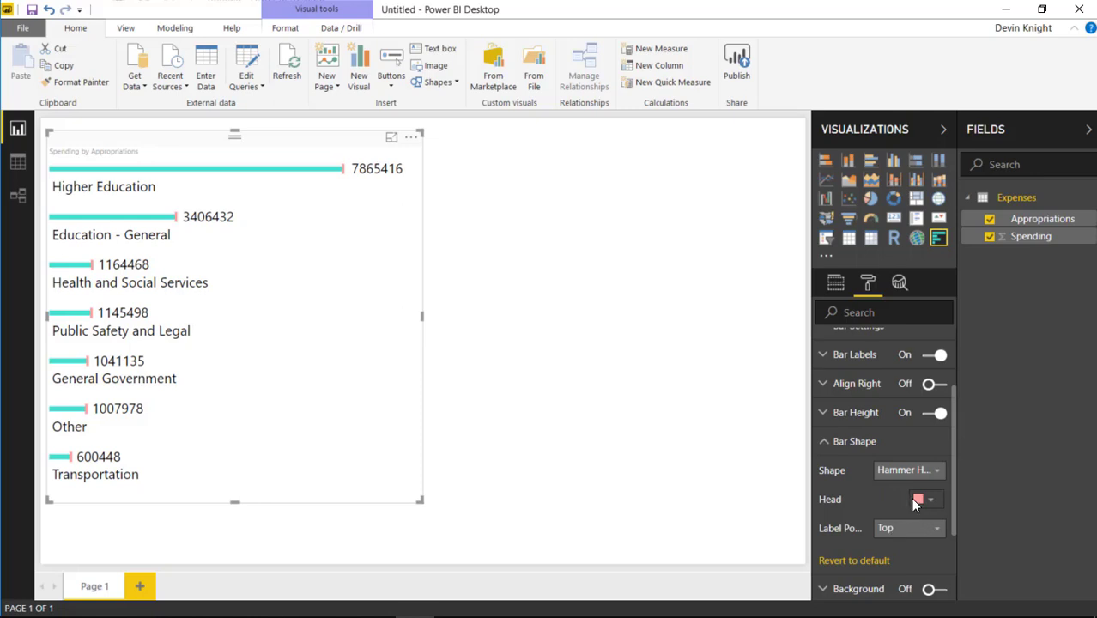
click(915, 472)
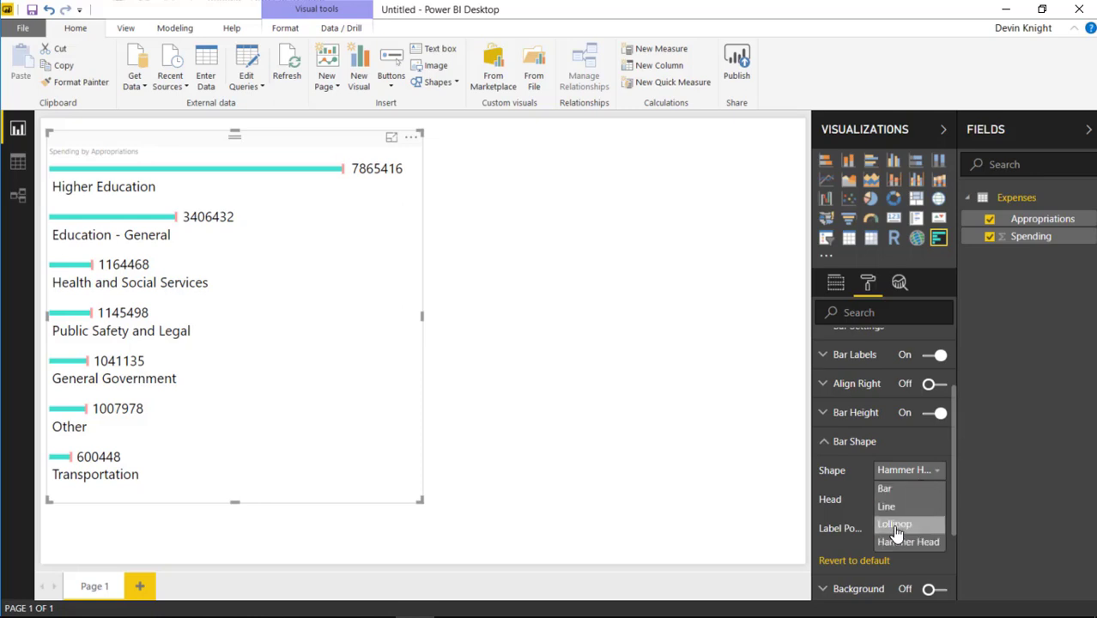
click(896, 525)
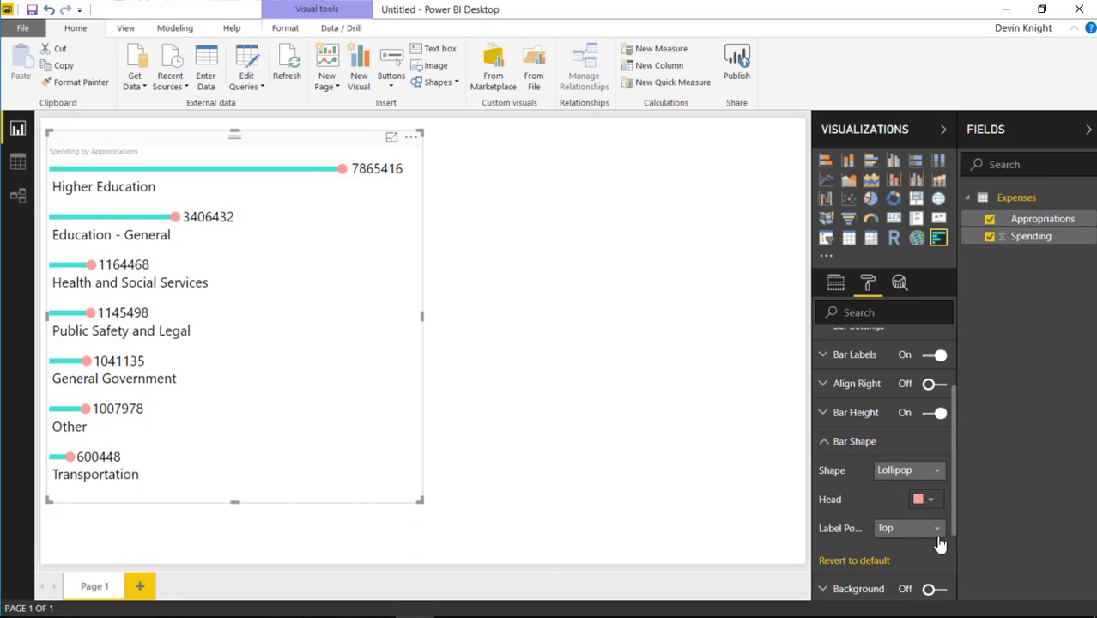
- Test the Side label position, then return values to Top above the stems
mouse_move(111, 198)
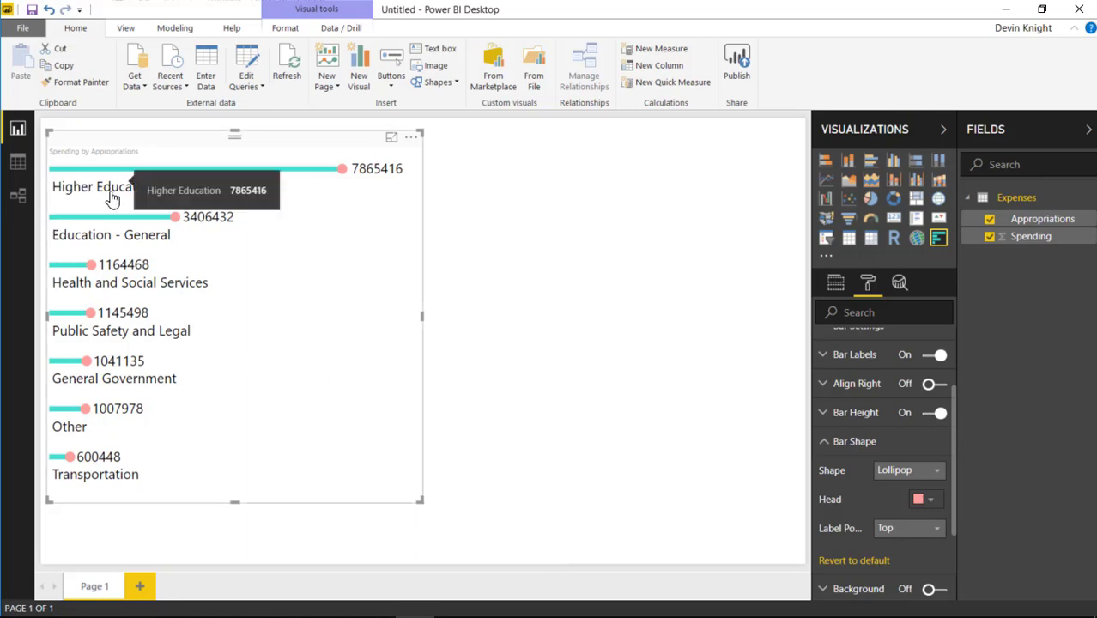
click(930, 535)
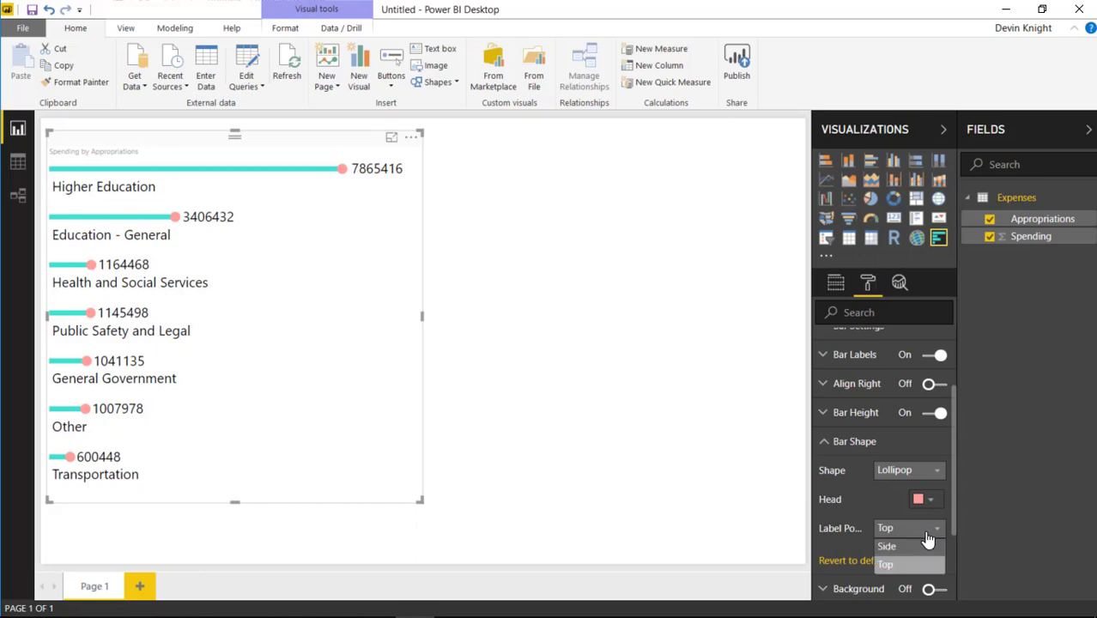
click(926, 558)
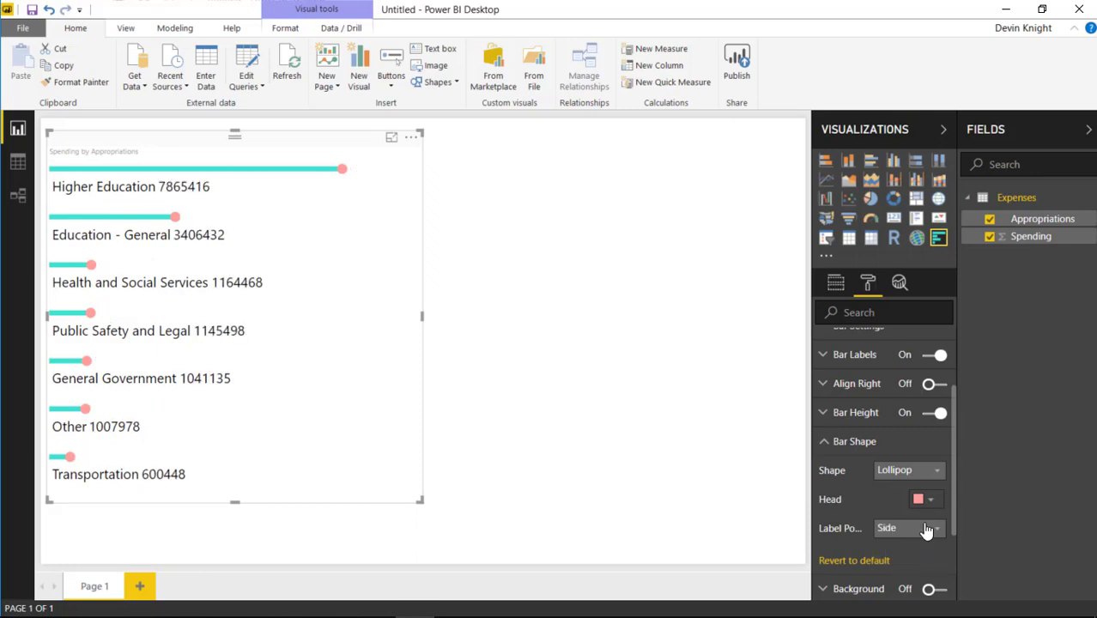
click(927, 527)
click(923, 542)
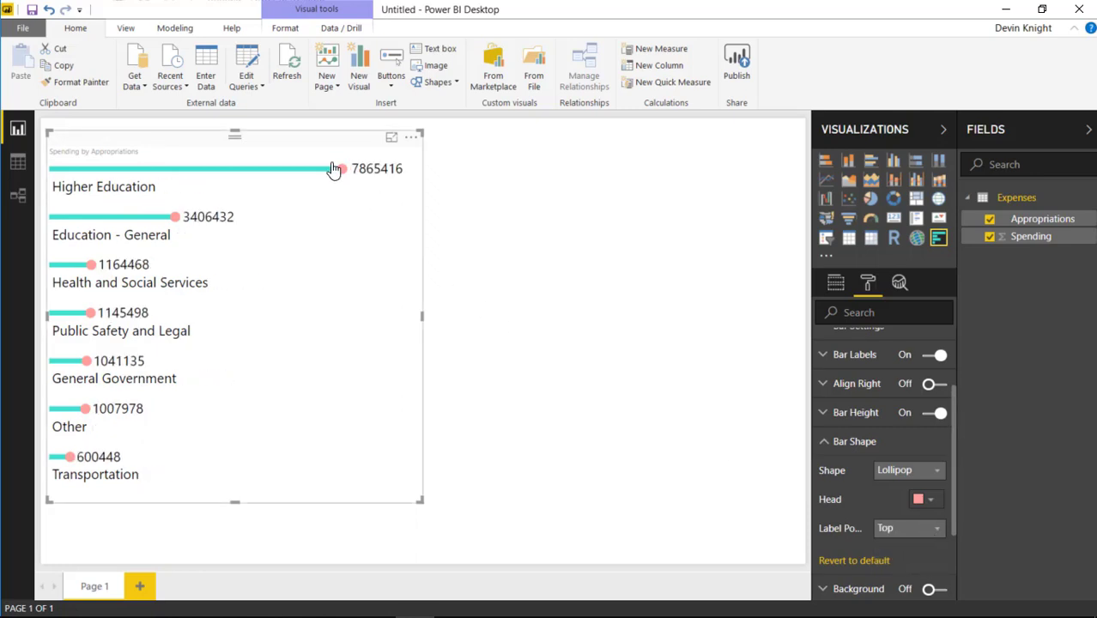
mouse_move(360, 176)
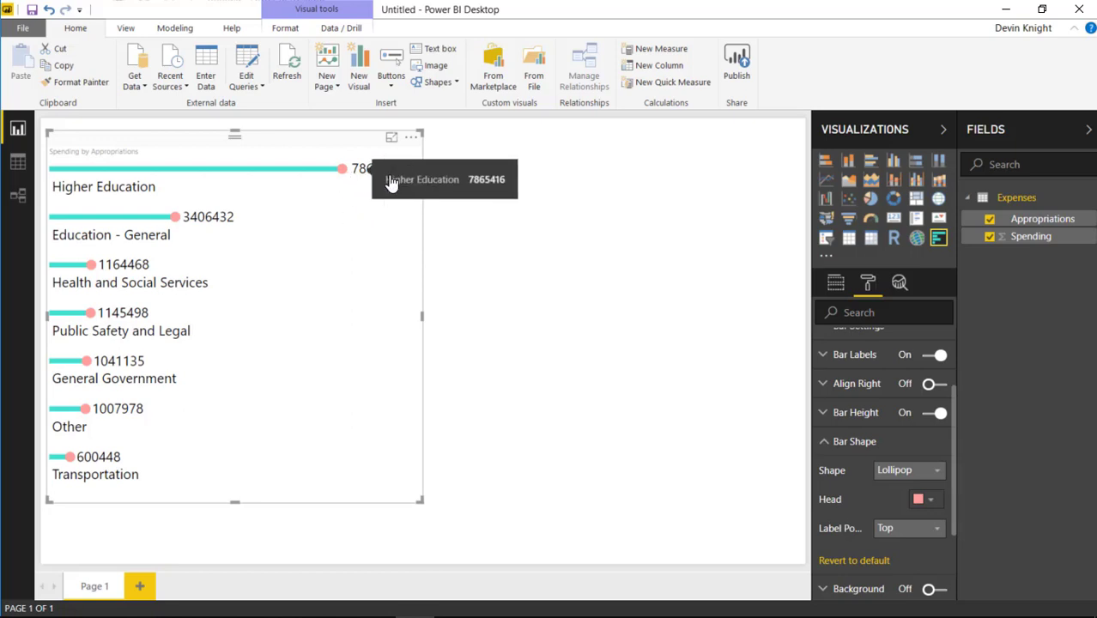
mouse_move(182, 308)
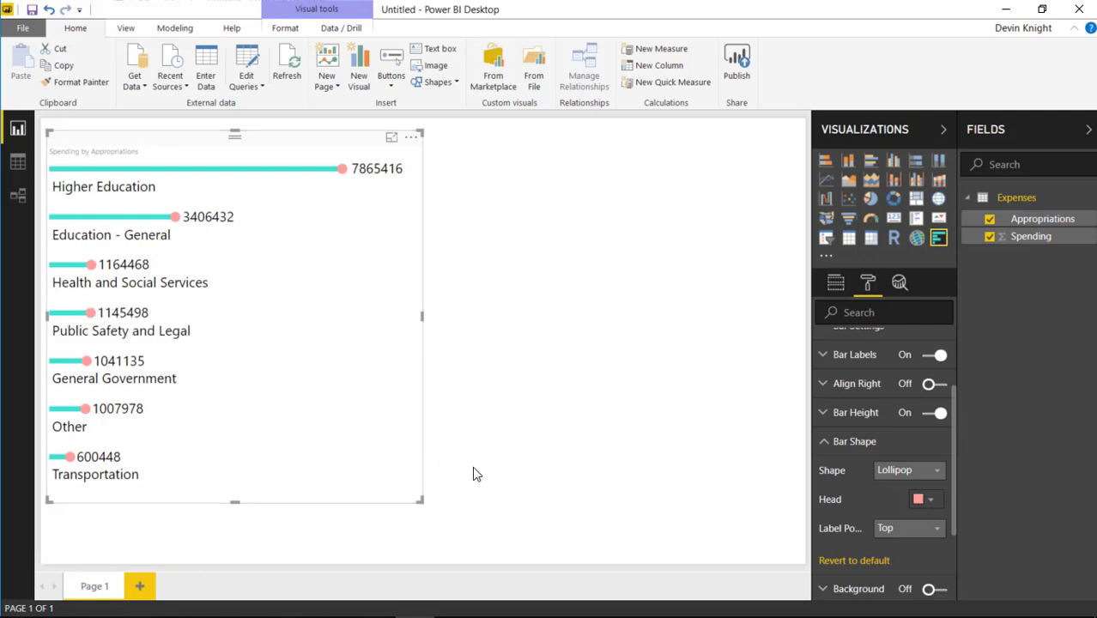
- Collapse Bar Shape, drag the lollipop chart smaller into the upper-left corner, and deselect it
click(823, 443)
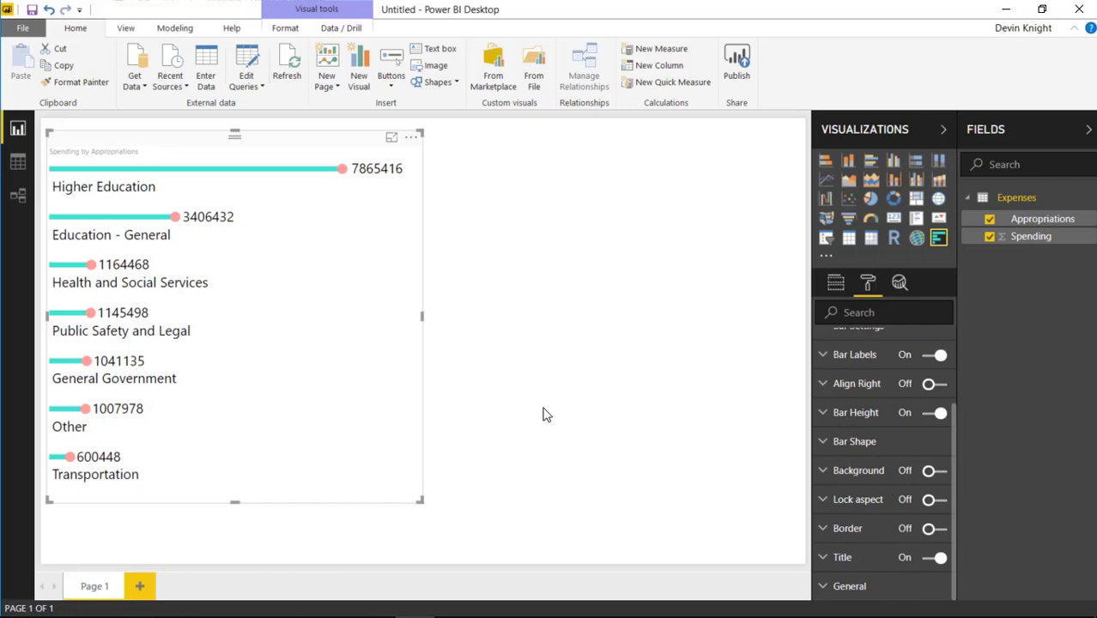
drag(419, 501, 306, 423)
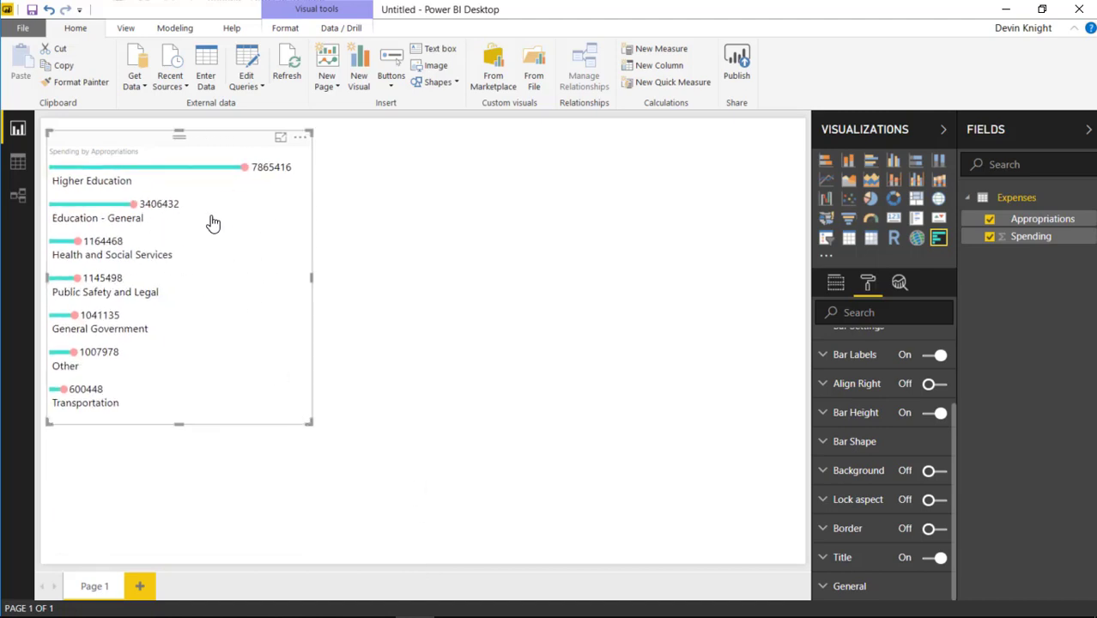
click(385, 297)
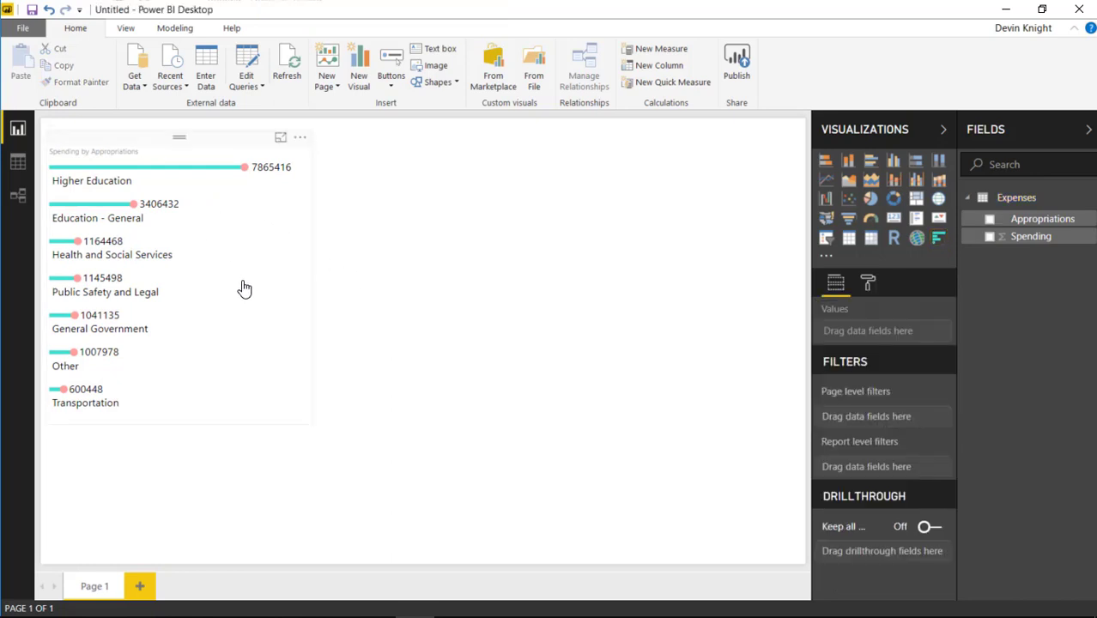